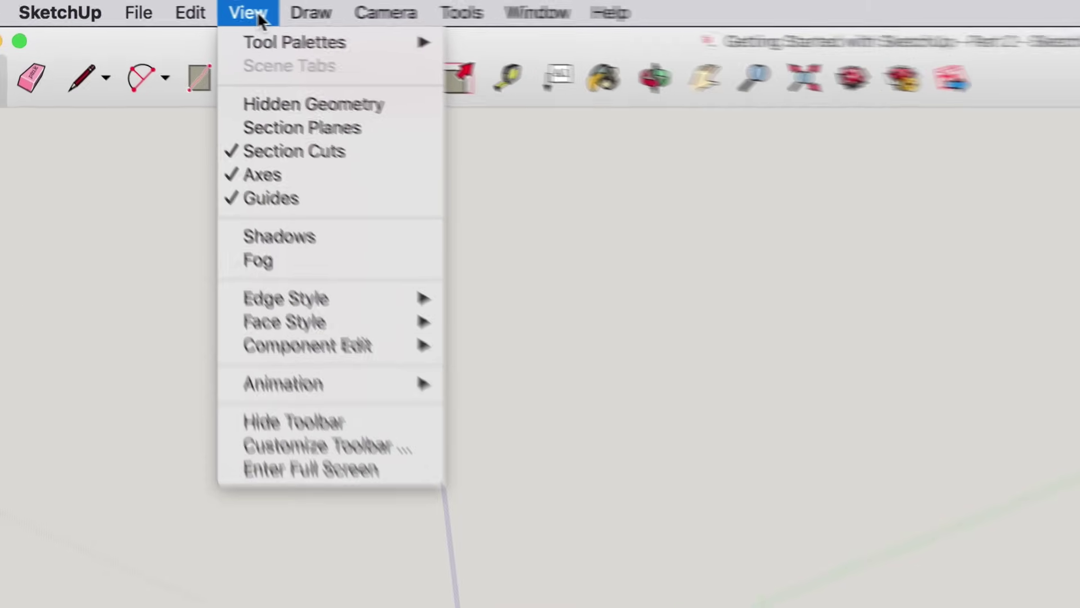
# - Display the Large Tool Set palette
pyautogui.moveTo(272, 31)
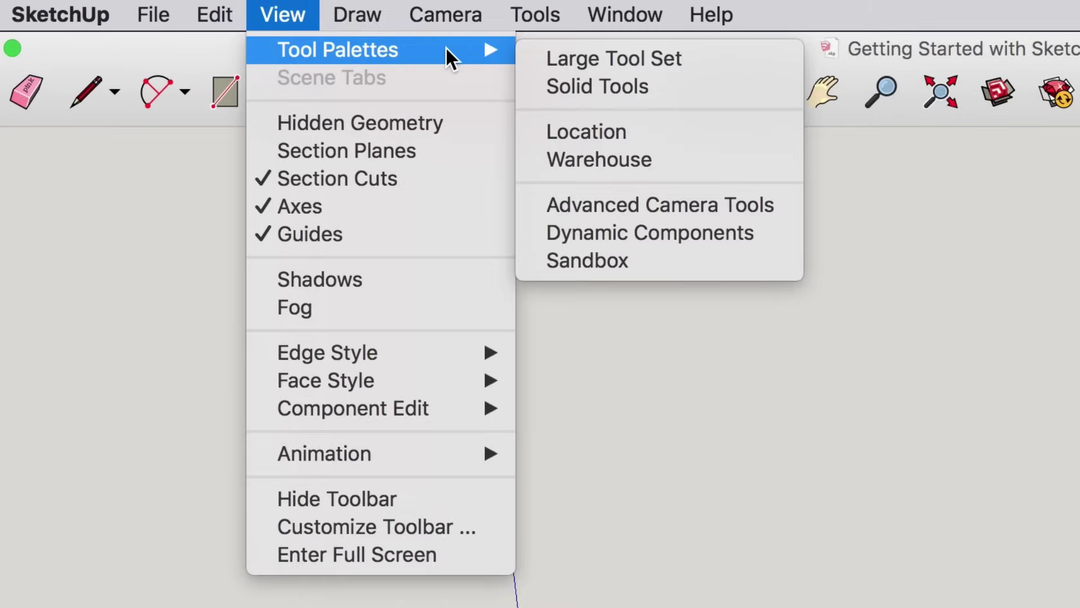
pyautogui.click(742, 70)
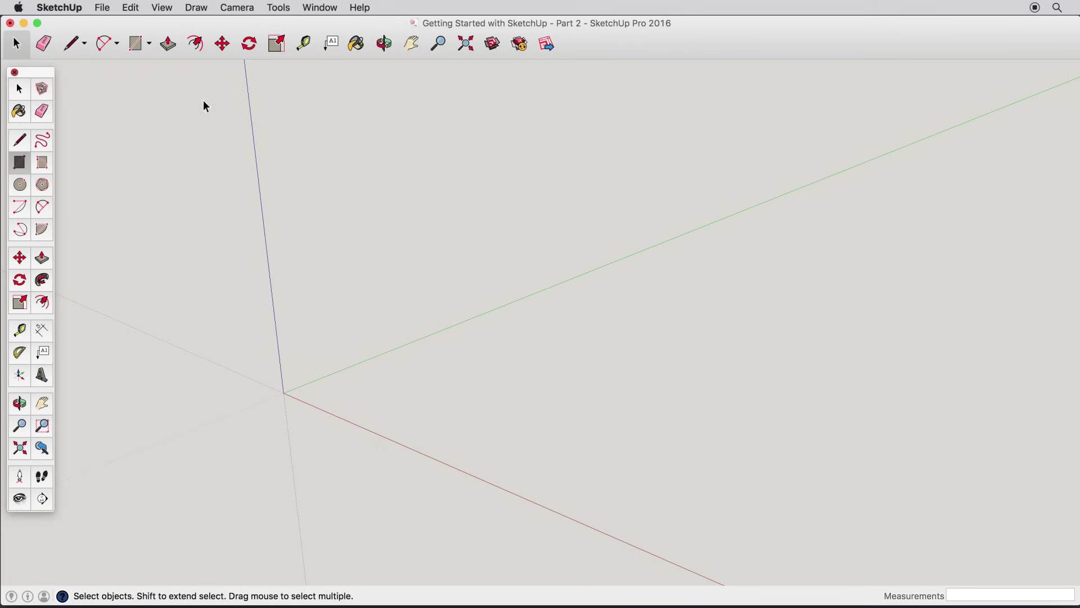
# - Draw a freehand rectangle about 82 by 124 inches on the ground plane, starting near the origin
pyautogui.click(19, 163)
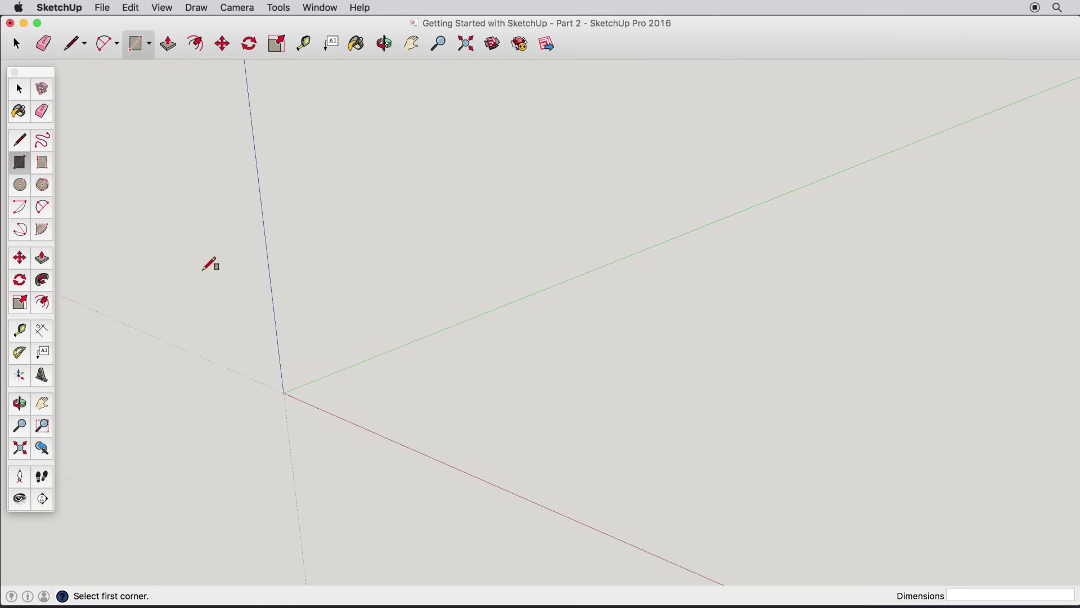
pyautogui.click(298, 393)
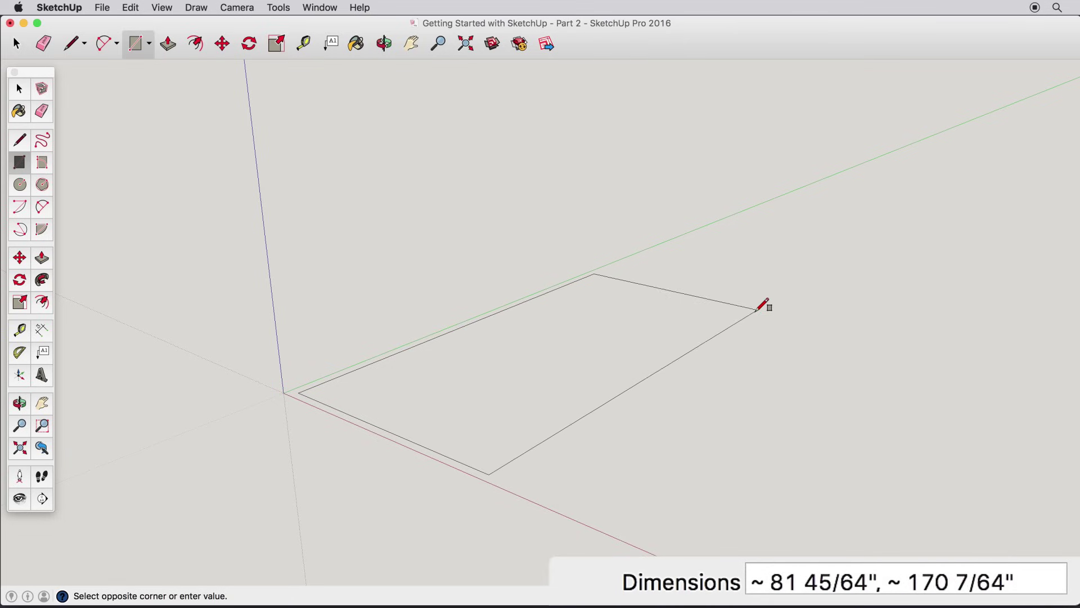
pyautogui.click(707, 340)
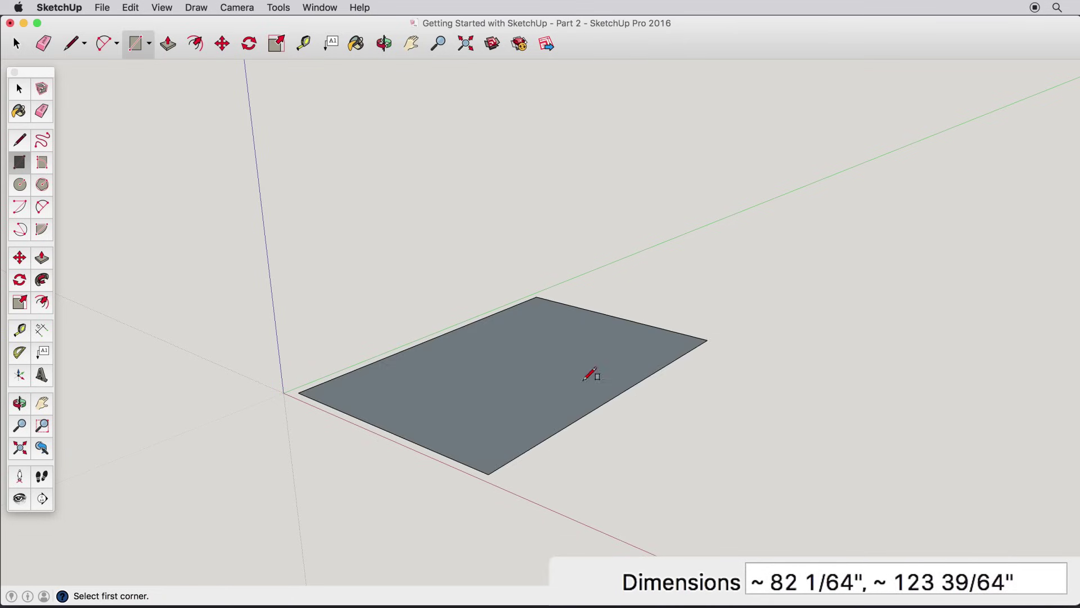
pyautogui.press('o')
pyautogui.moveTo(591, 374); pyautogui.dragTo(572, 405)
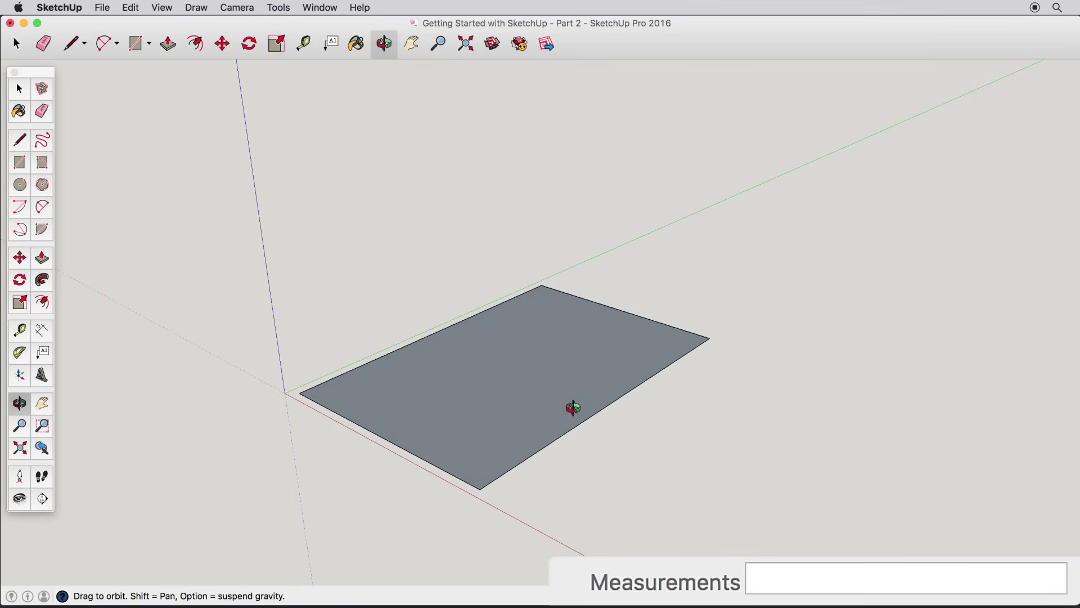
# - Undo the freehand rectangle
pyautogui.press('r')
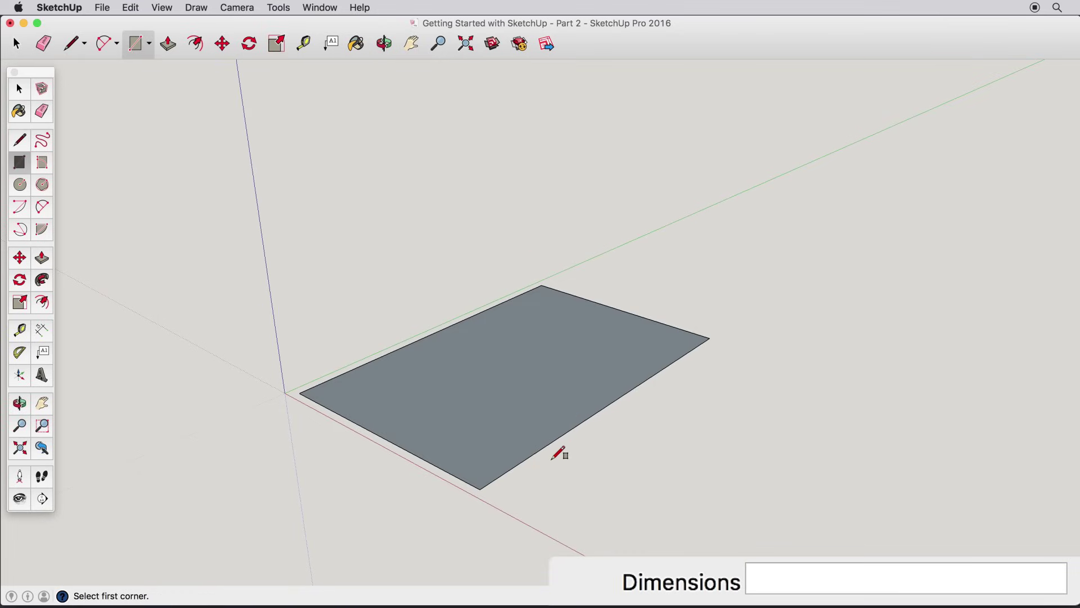
pyautogui.click(131, 7)
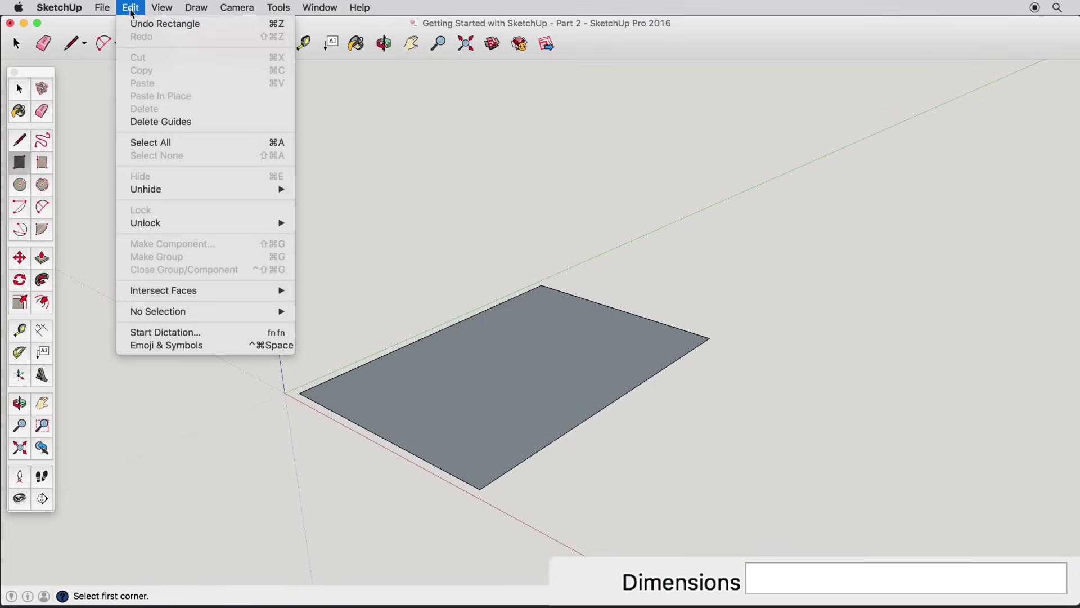
pyautogui.click(149, 24)
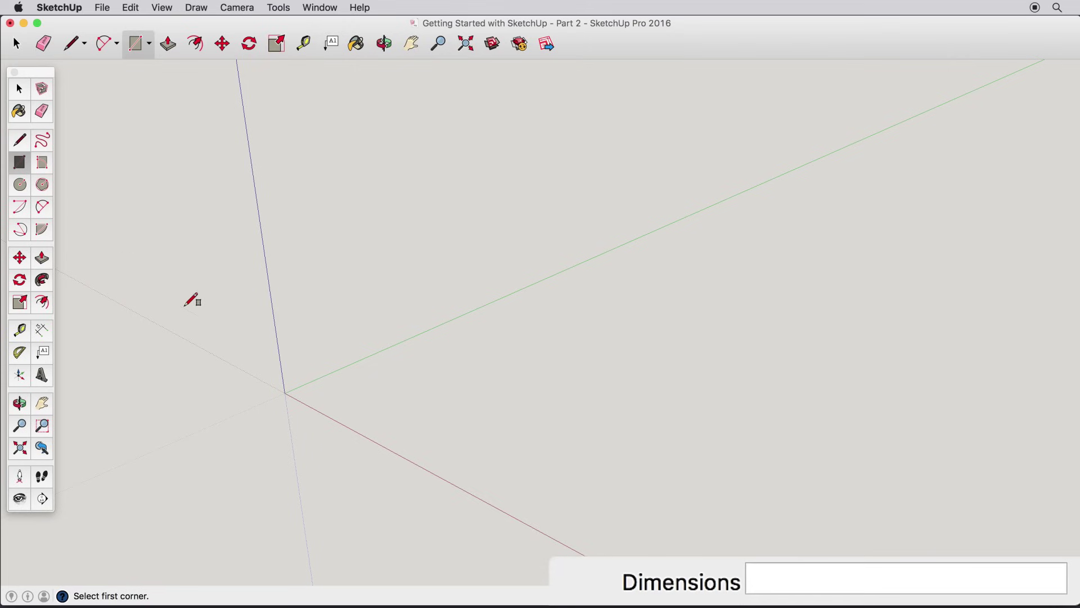
# - Draw a rectangle with exact dimensions of 10',20' on the ground plane, starting near the origin
pyautogui.click(295, 394)
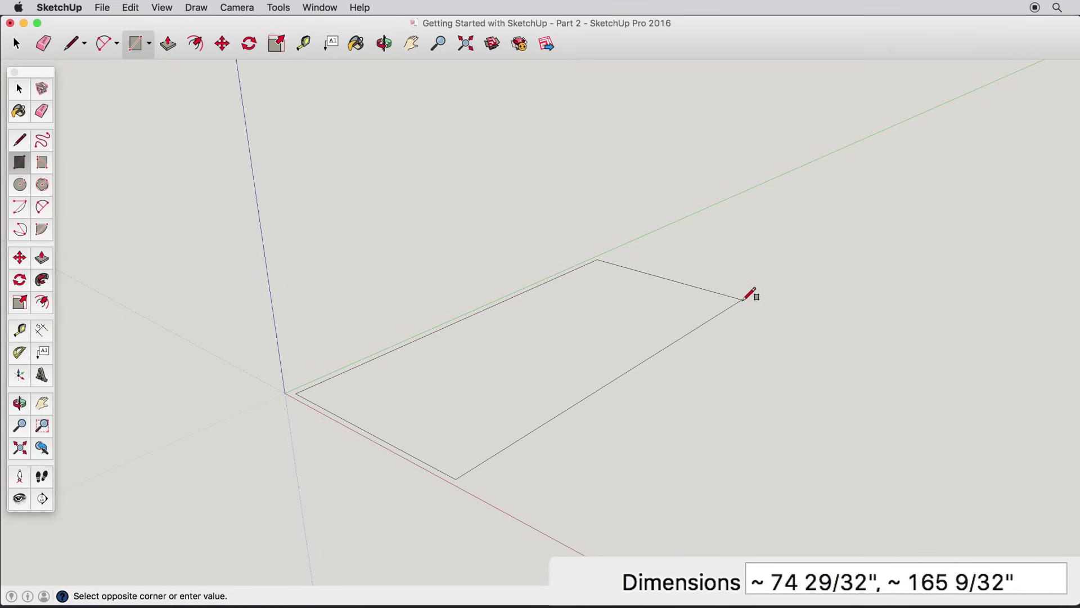
pyautogui.write('10')
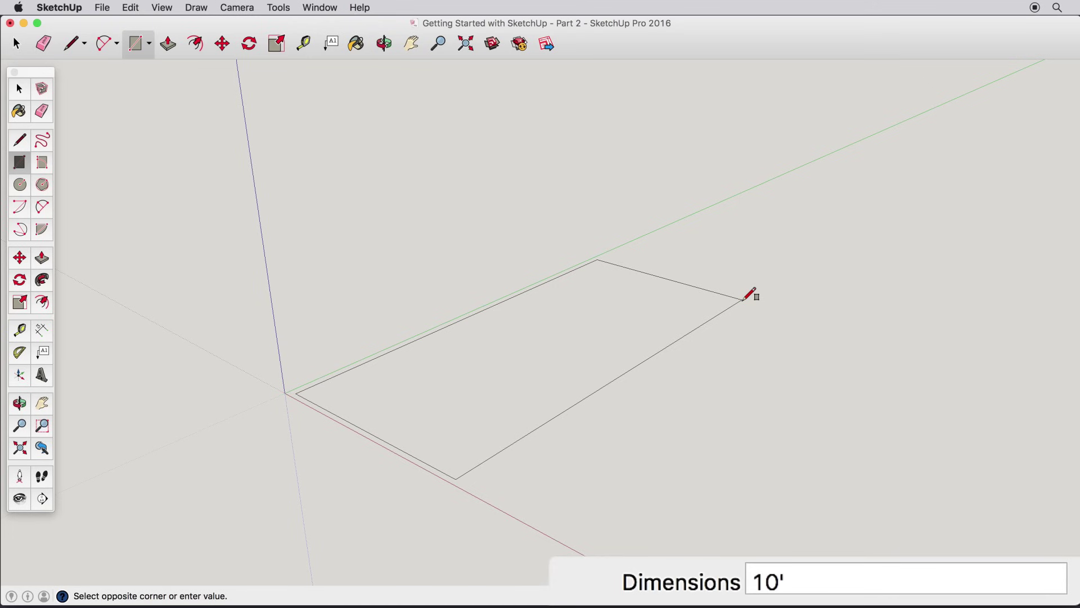
pyautogui.write("',20'")
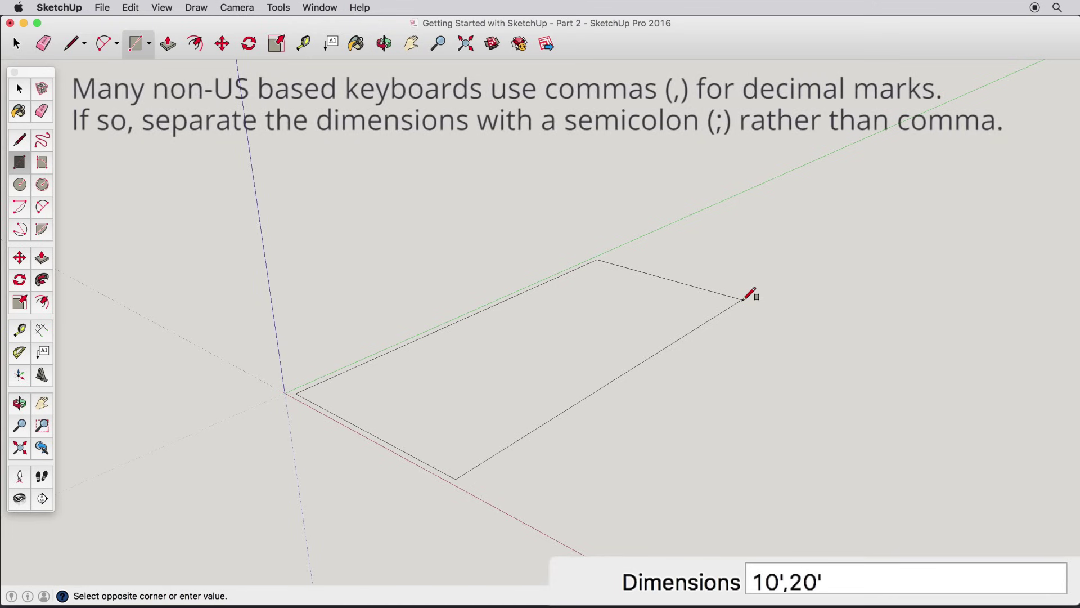
pyautogui.press('Return')
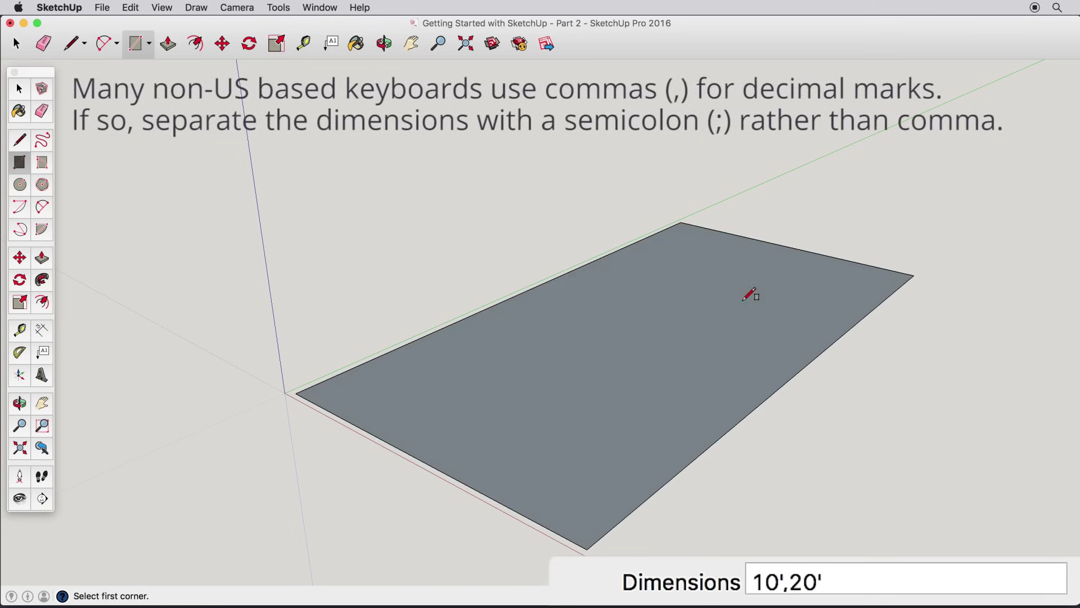
# - Draw a 2m line along the red axis, extending outward from the rectangle's far corner
pyautogui.moveTo(723, 302); pyautogui.dragTo(585, 364, button='middle')
pyautogui.press('r')
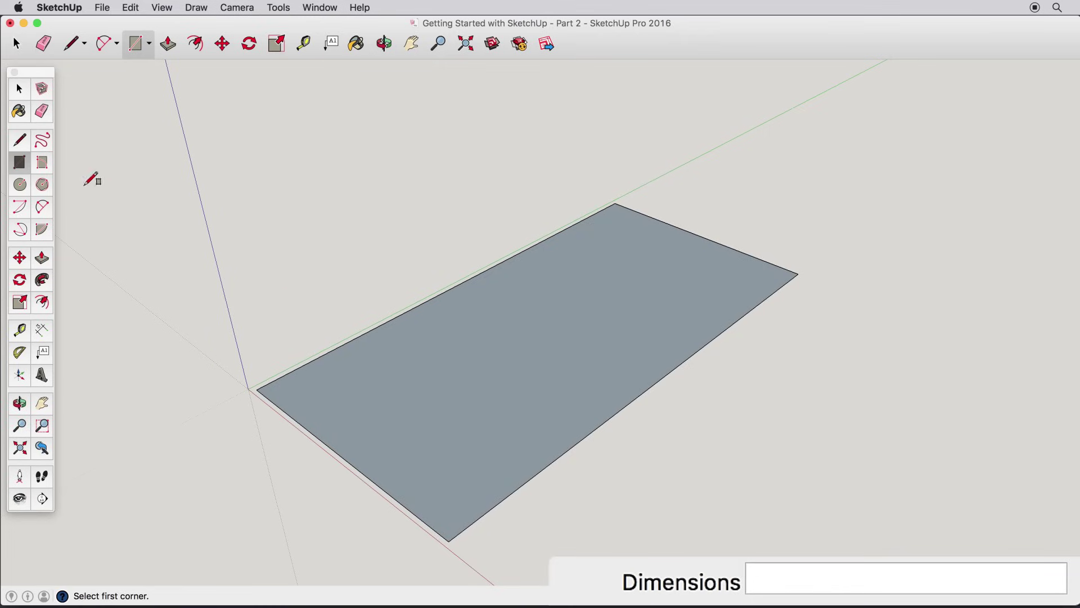
pyautogui.click(23, 139)
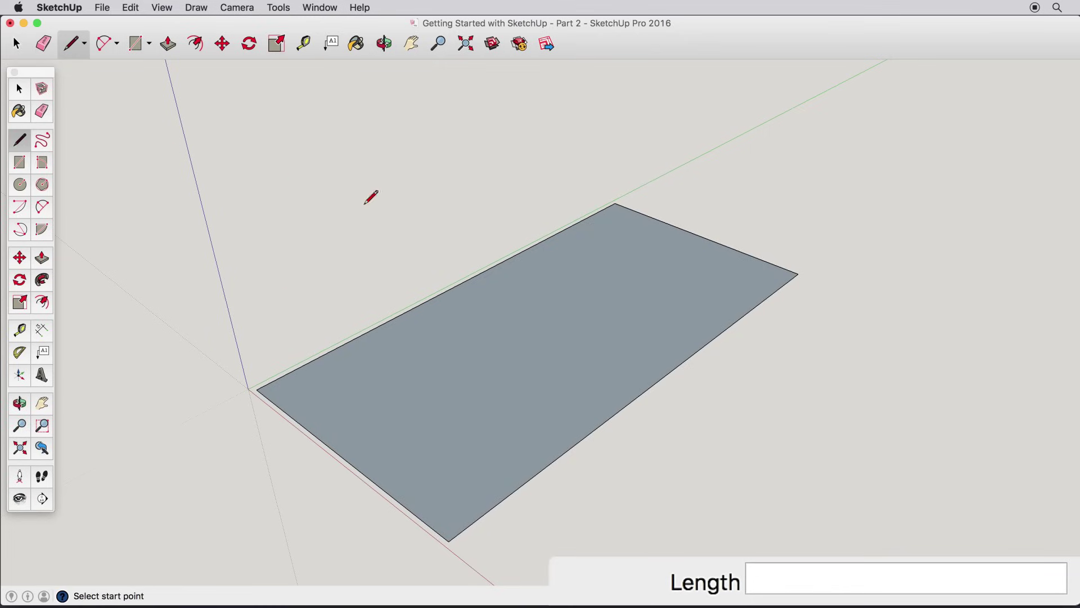
pyautogui.click(799, 275)
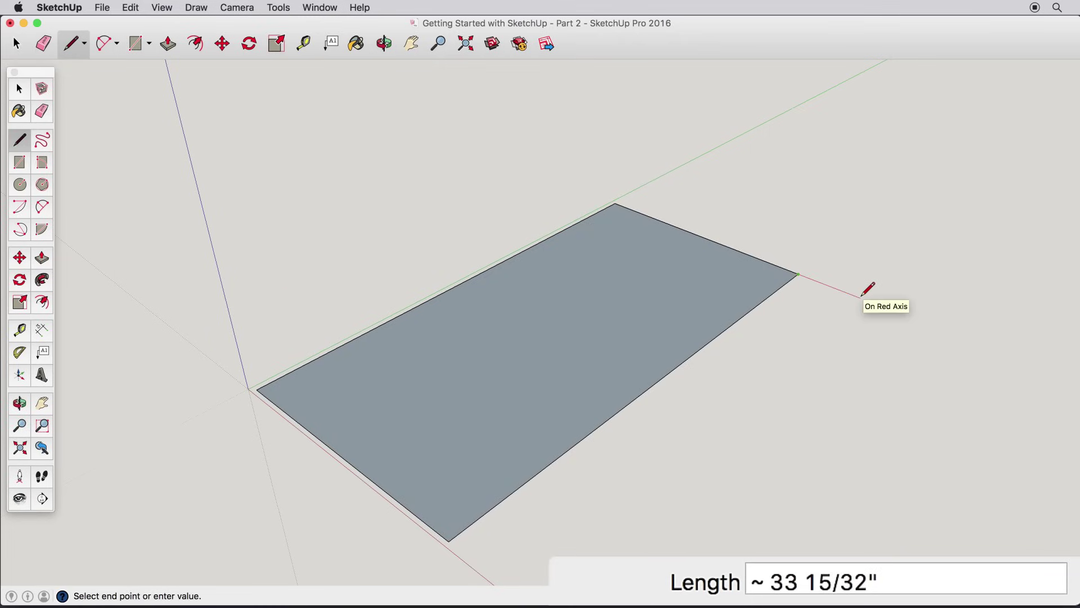
pyautogui.write('2m')
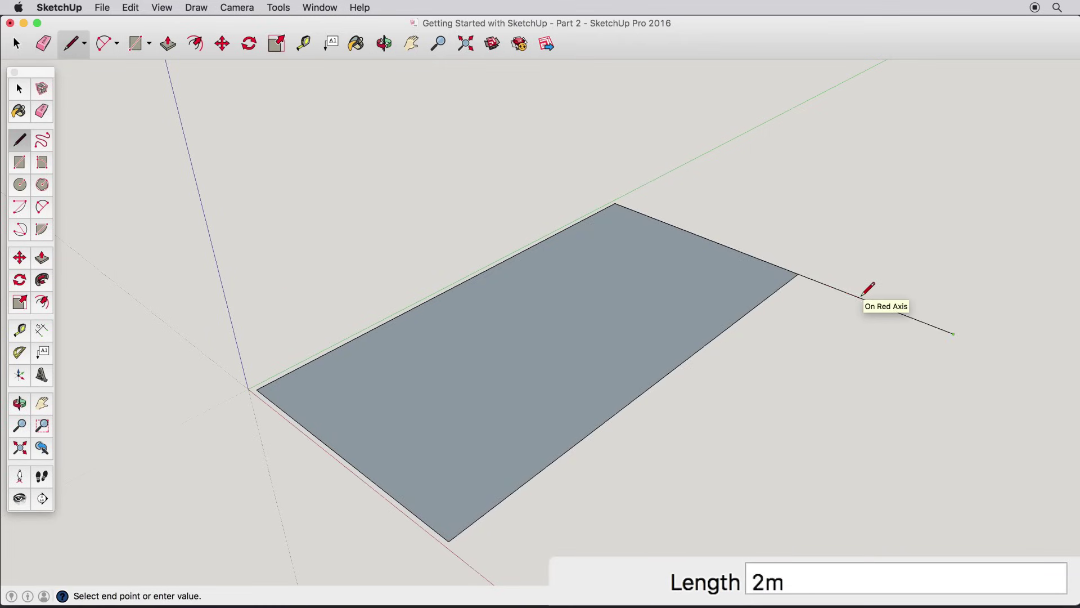
pyautogui.press('Return')
pyautogui.moveTo(880, 294)
pyautogui.mouseDown(button='middle')
pyautogui.moveTo(883, 309)
pyautogui.moveTo(846, 295)
pyautogui.moveTo(897, 285)
pyautogui.moveTo(917, 299)
pyautogui.moveTo(825, 294)
pyautogui.moveTo(824, 311)
pyautogui.moveTo(743, 345)
pyautogui.moveTo(820, 367)
pyautogui.moveTo(811, 373)
pyautogui.moveTo(730, 325)
pyautogui.mouseUp(button='middle')
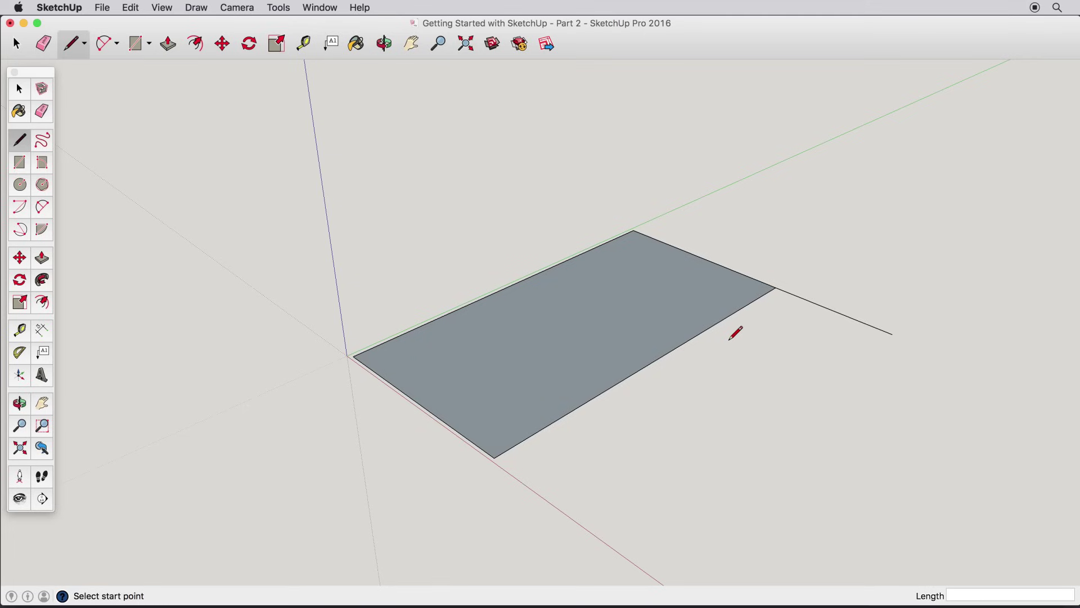
pyautogui.click(893, 335)
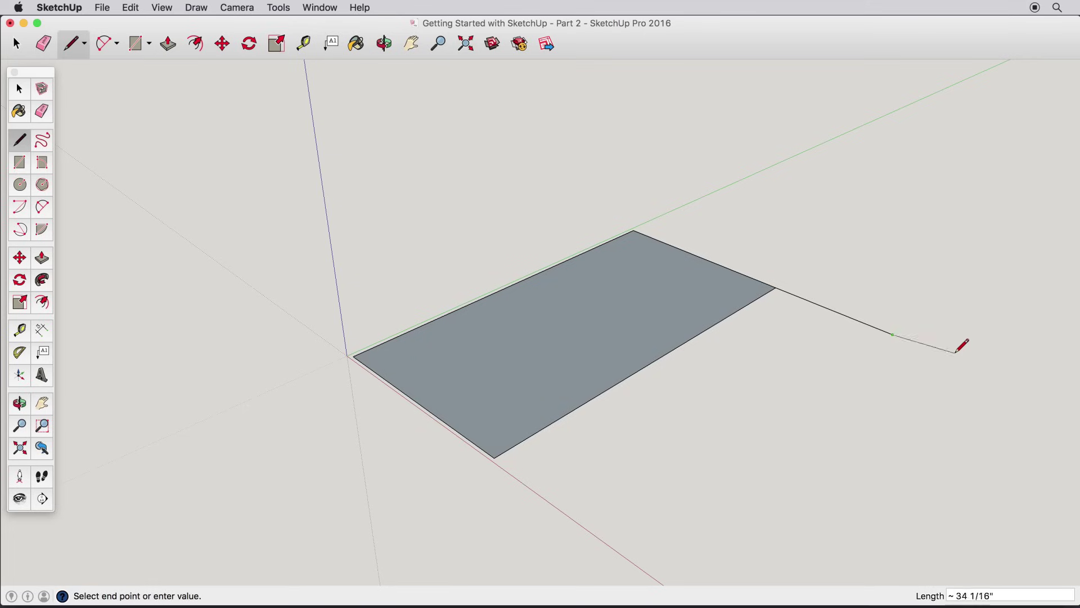
pyautogui.press('Escape')
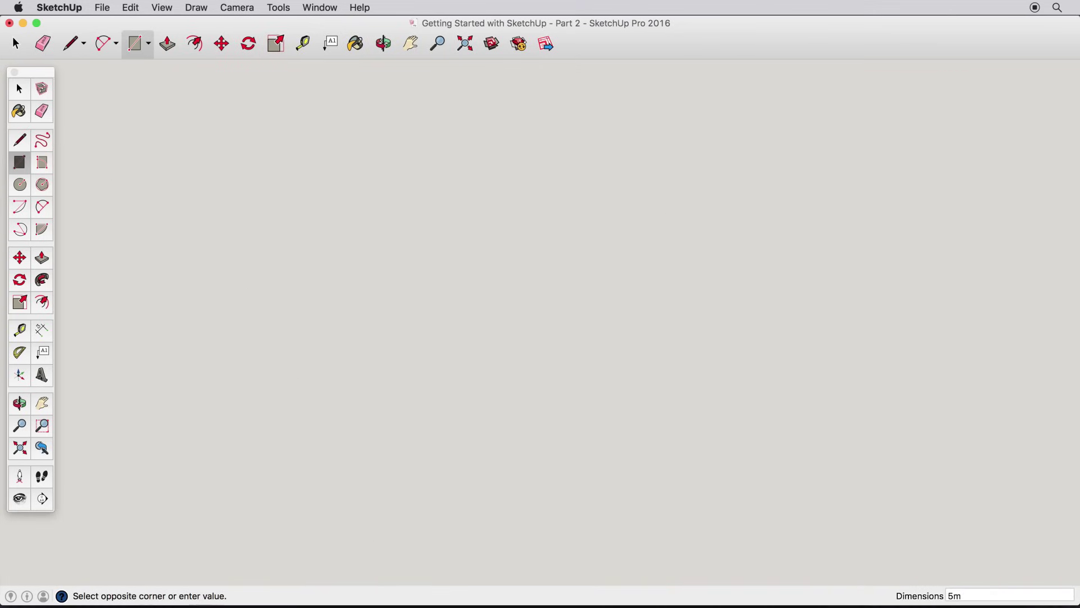
# - Draw a rectangle using mixed metric dimensions of 5m,24cm
pyautogui.write(',2')
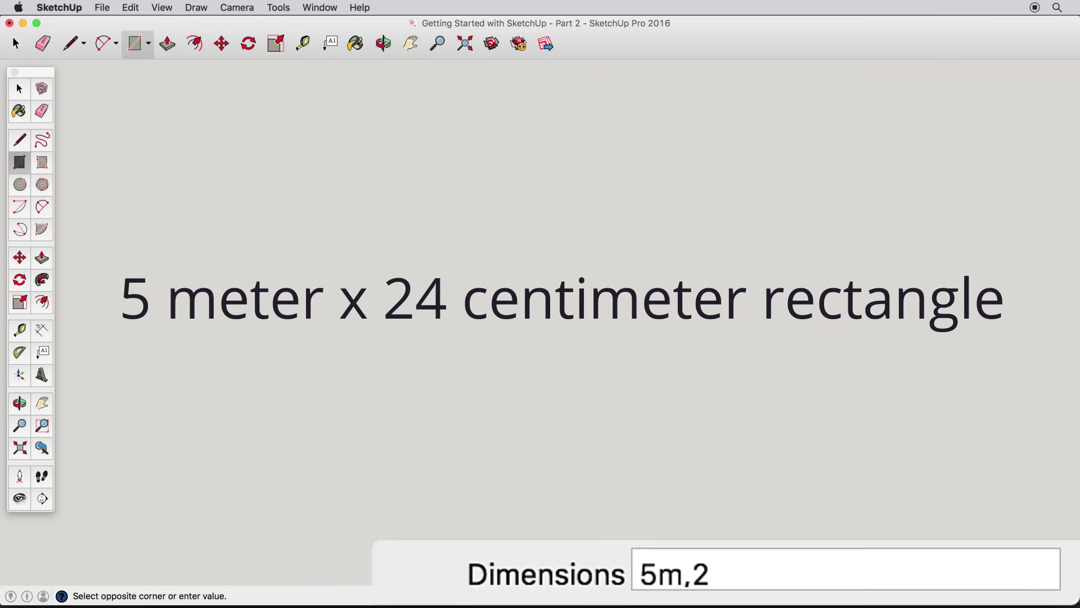
pyautogui.write('4cm')
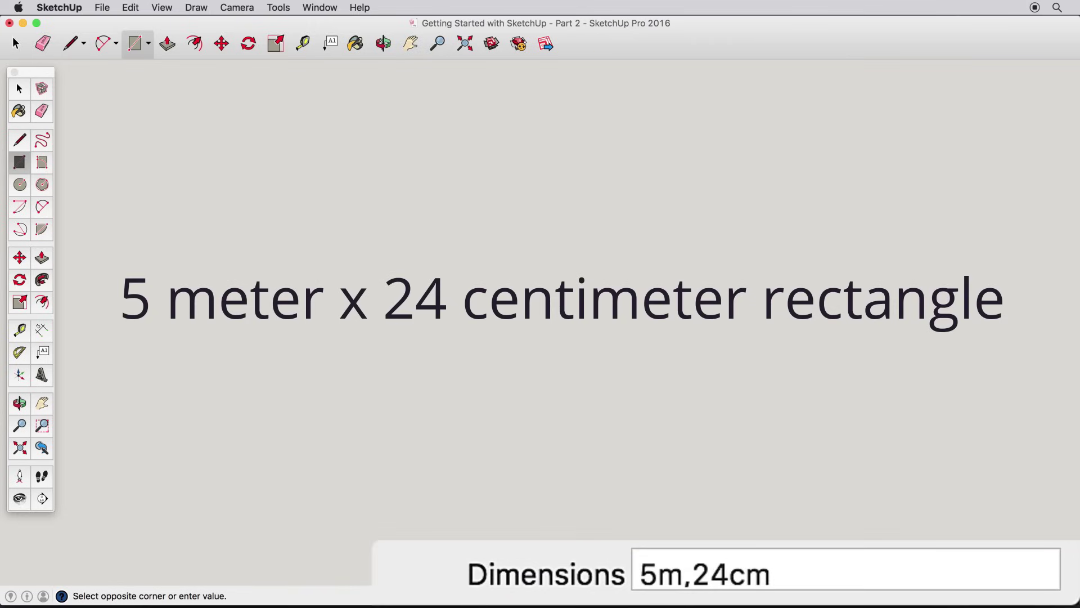
pyautogui.press('Return')
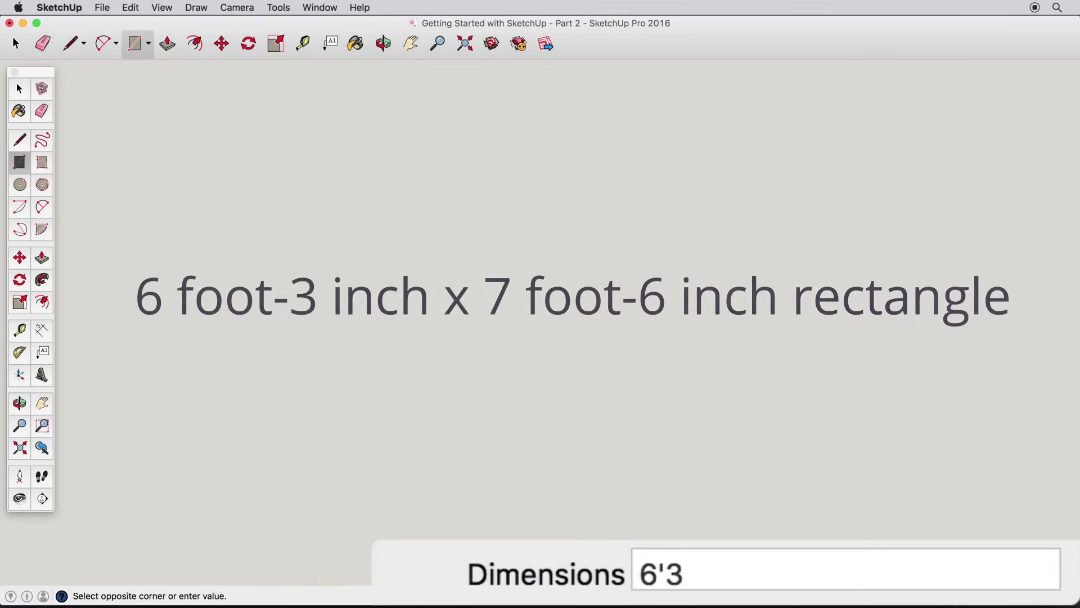
# - Draw a rectangle using imperial dimensions of 6'3",7.5'
pyautogui.write('"')
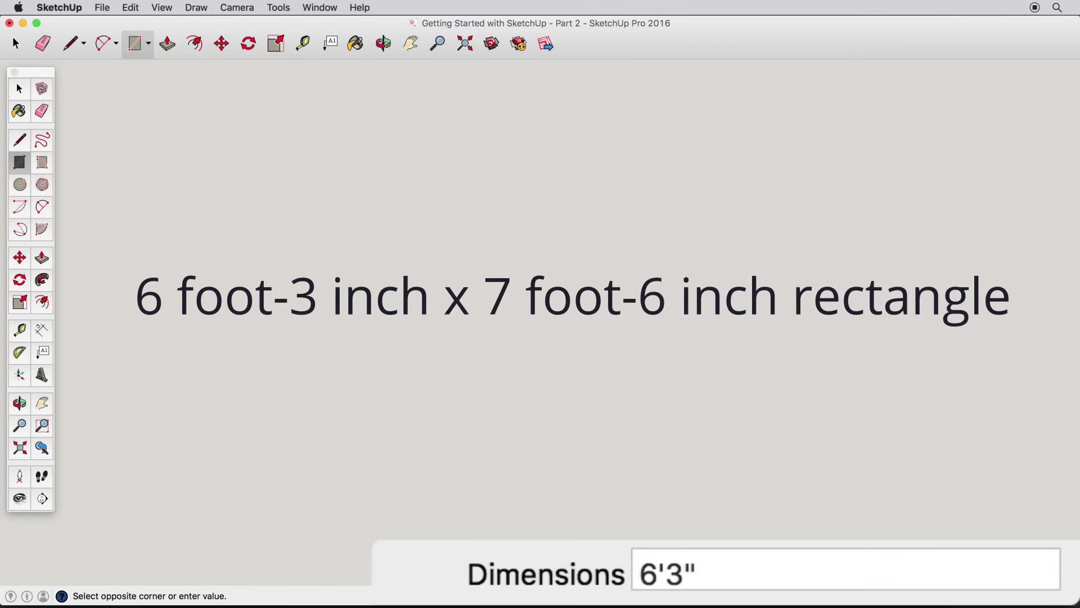
pyautogui.write(',7.5')
pyautogui.press('Return')
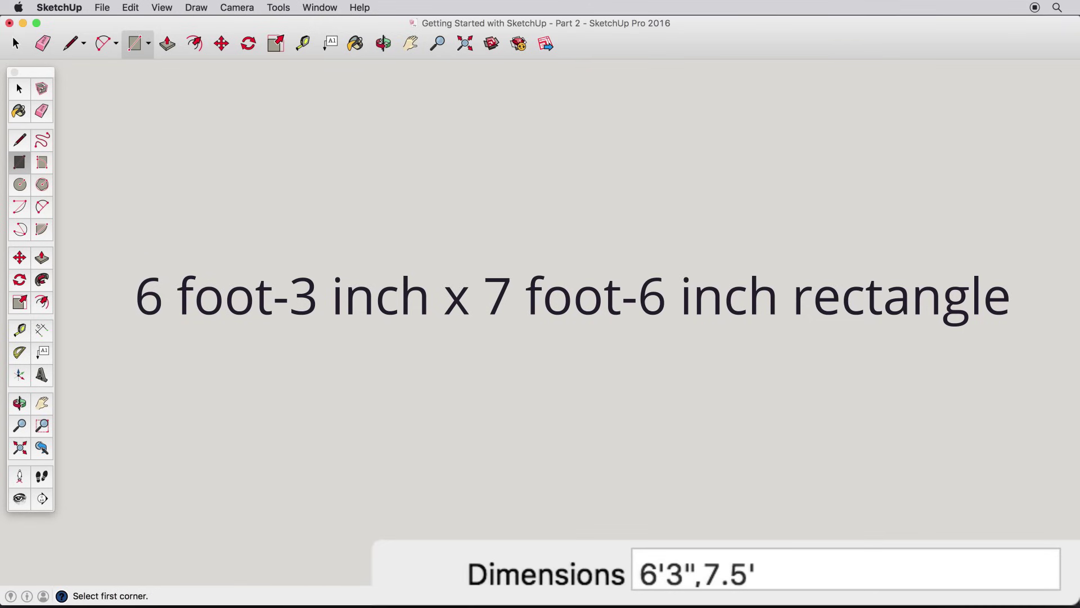
# - Delete the rectangle and the attached line to clear the model
pyautogui.press('space')
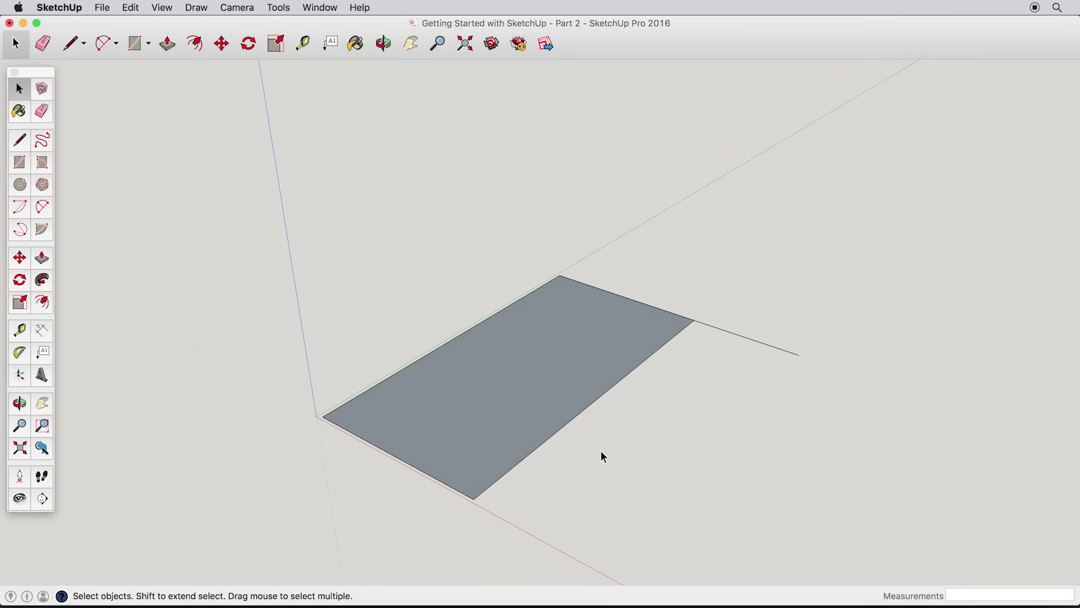
pyautogui.moveTo(140, 212); pyautogui.dragTo(933, 548)
pyautogui.press('Delete')
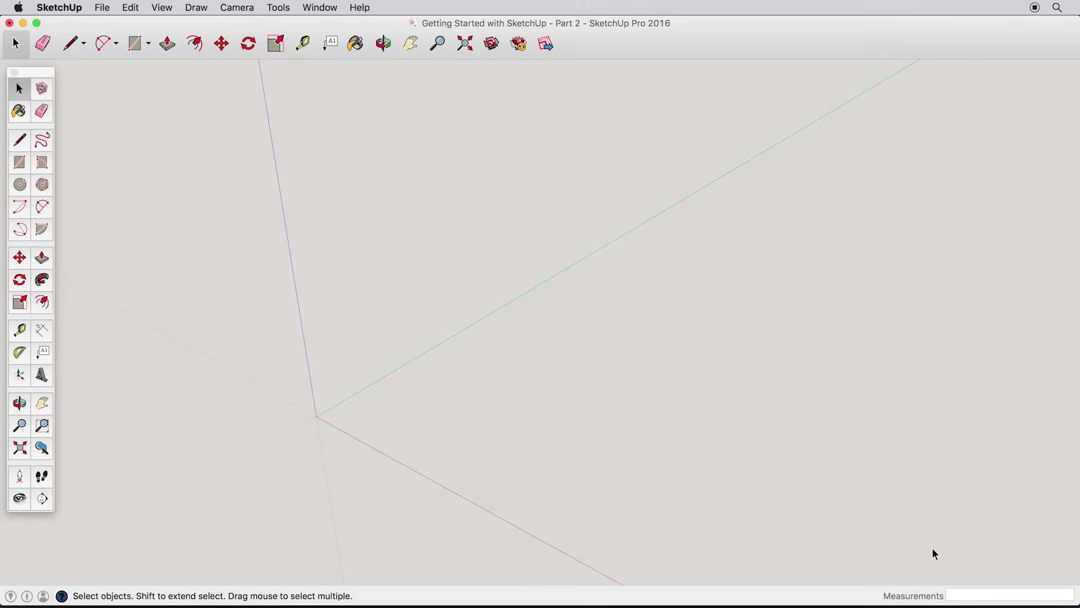
# - Draw a 12',30' rectangle on the ground plane, starting exactly at the origin
pyautogui.click(19, 162)
pyautogui.click(317, 417)
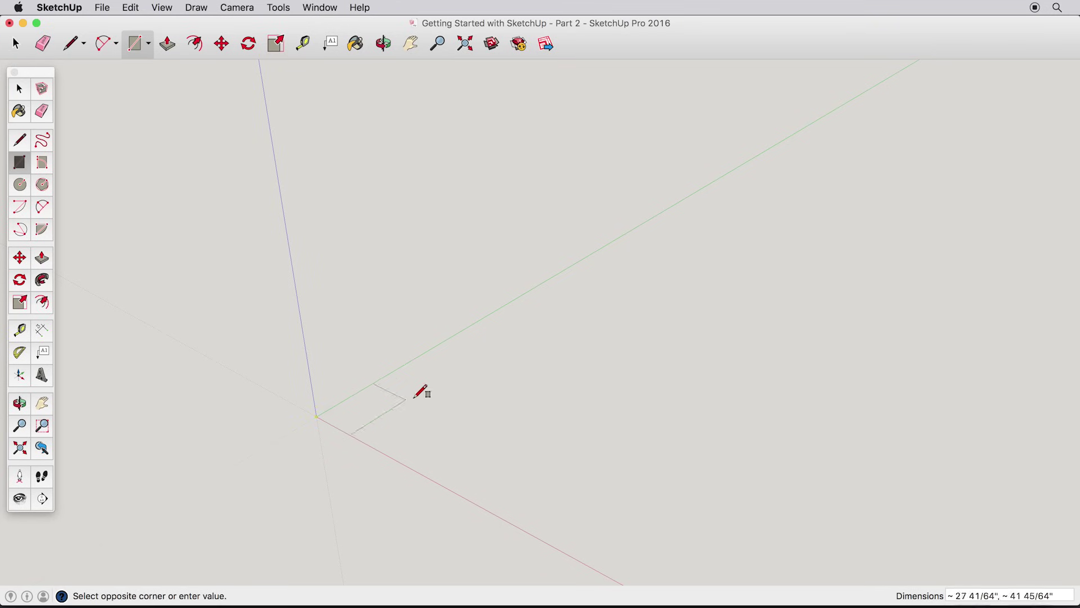
pyautogui.write("12',3")
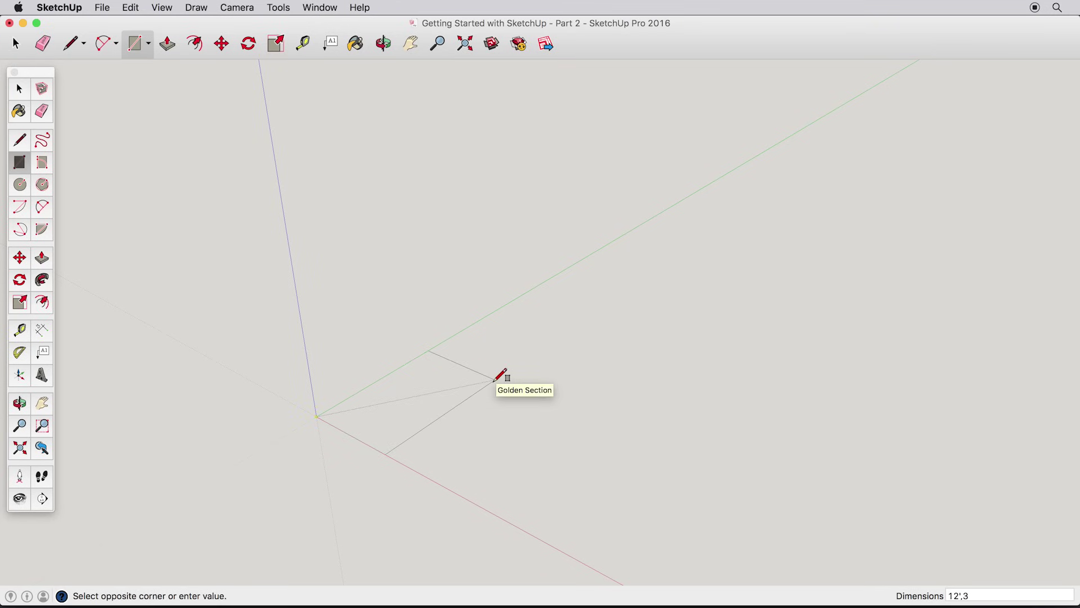
pyautogui.write("0'")
pyautogui.press('Return')
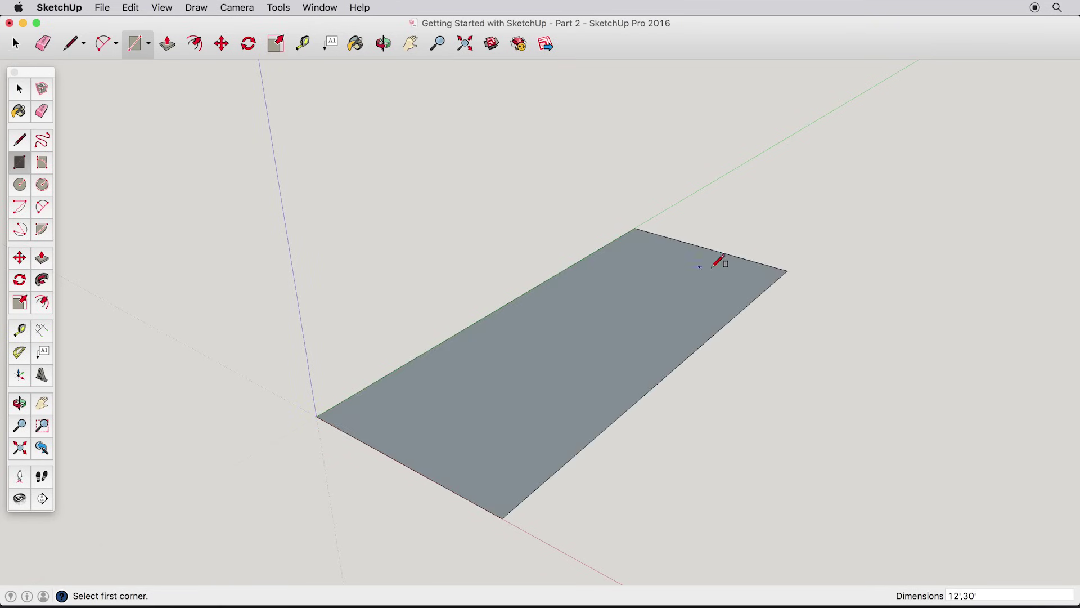
# - Add an adjoining 20',10' rectangle from the far outer corner of the first one and erase their shared edge to form an L-shaped face
pyautogui.click(788, 270)
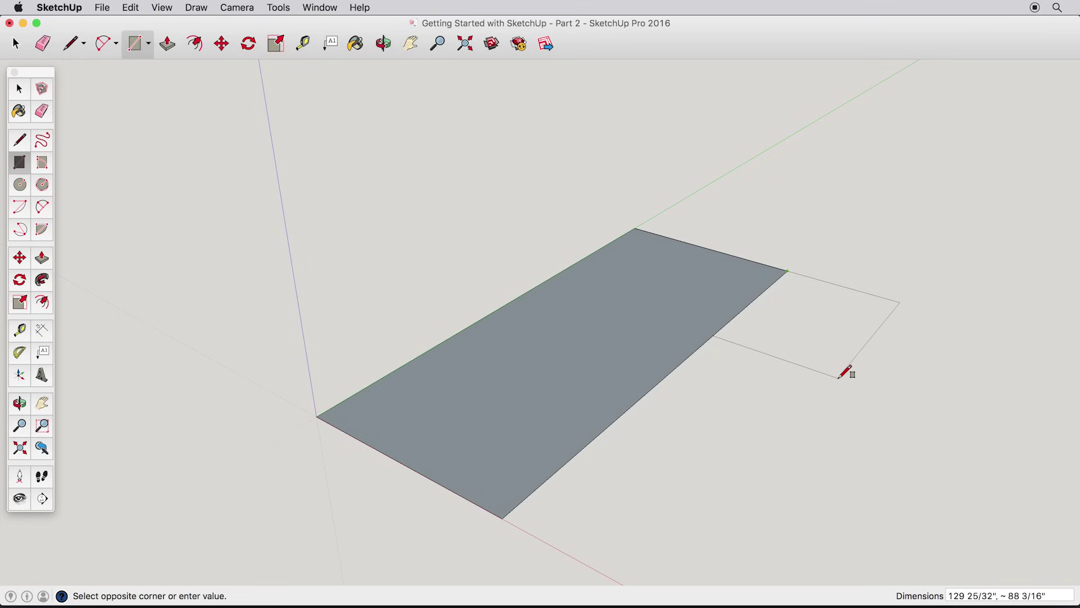
pyautogui.write("20',10'")
pyautogui.press('Return')
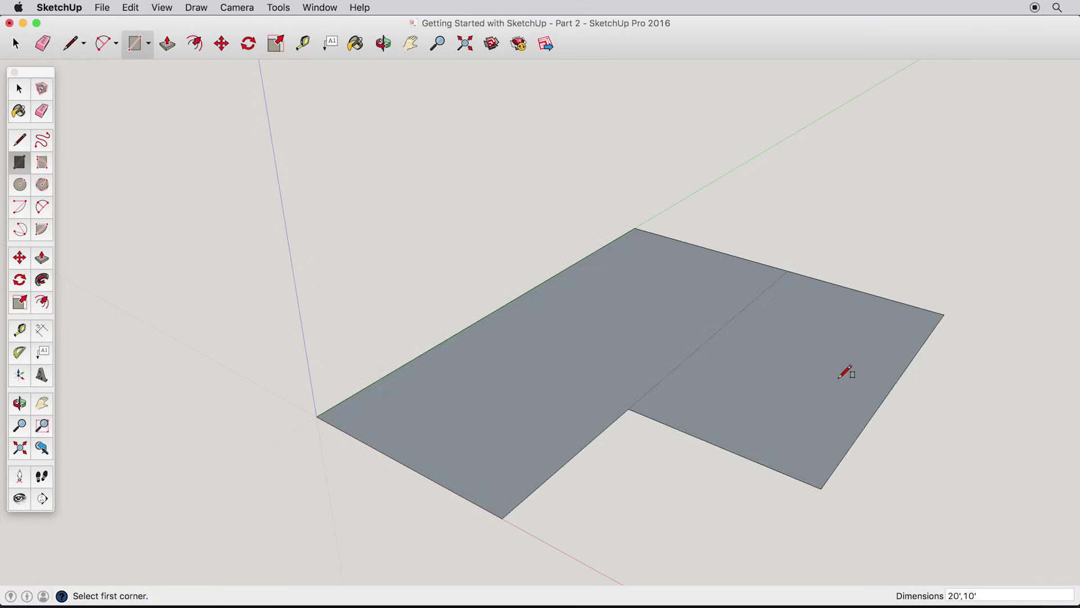
pyautogui.click(43, 115)
pyautogui.click(697, 352)
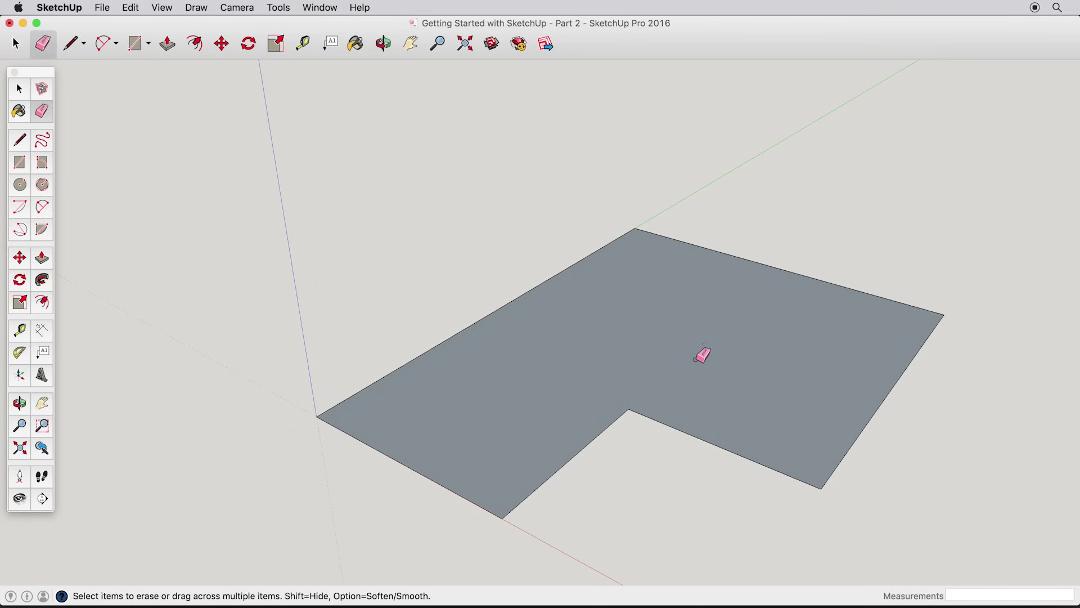
# - Push/pull the L-shaped face upward 120" to form the building volume
pyautogui.click(42, 259)
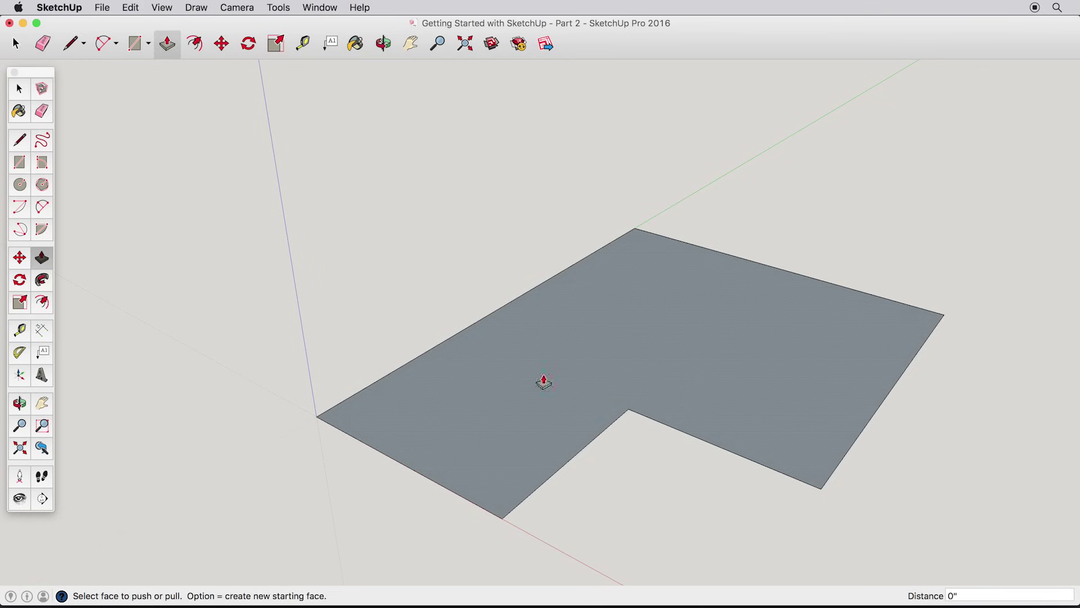
pyautogui.moveTo(740, 427); pyautogui.dragTo(693, 400, button='middle')
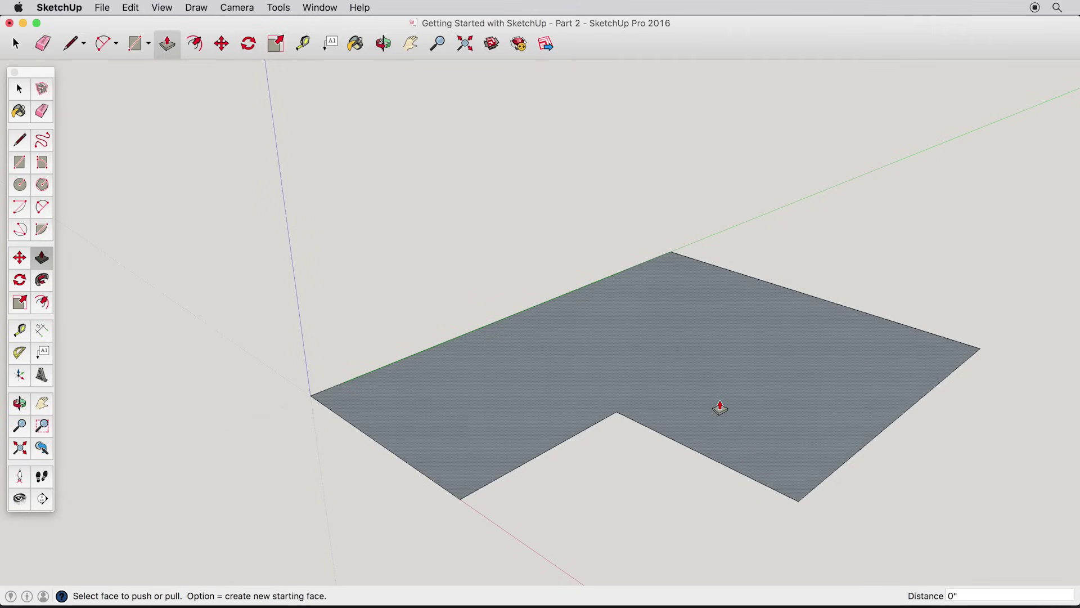
pyautogui.moveTo(720, 408); pyautogui.dragTo(721, 240)
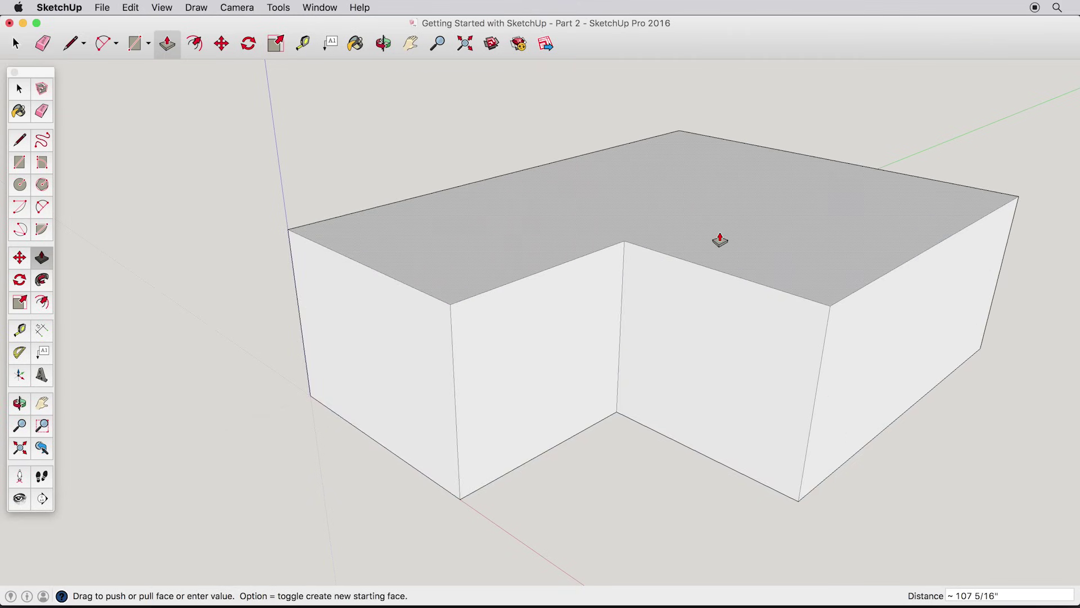
pyautogui.write('120')
pyautogui.press('Return')
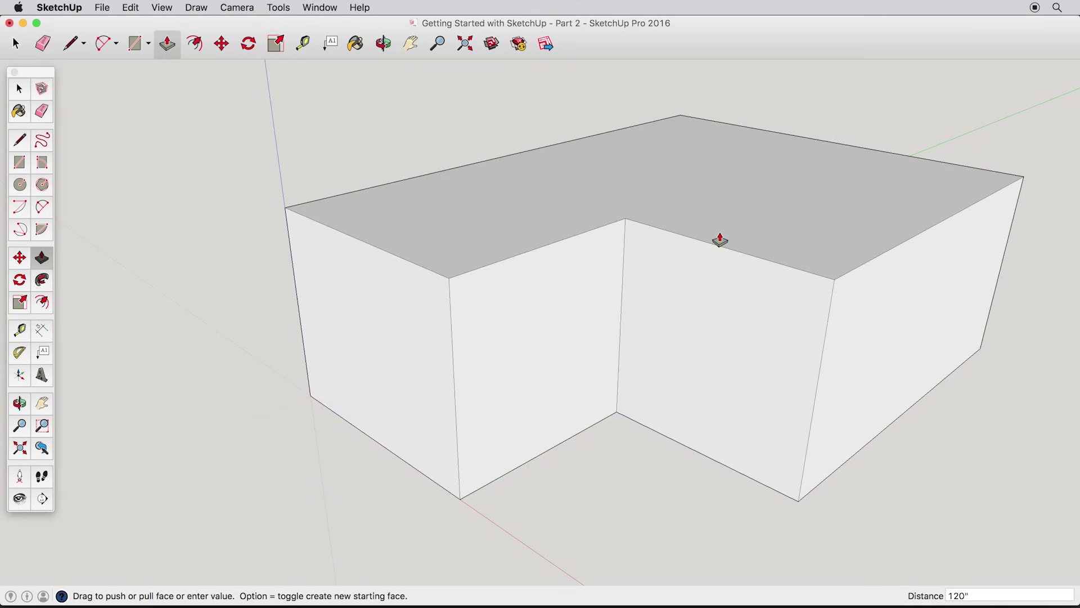
# - Draw an L-shaped ridge line on the top face, joining the midpoints of the two end edges parallel to the axes
pyautogui.click(19, 141)
pyautogui.moveTo(654, 217); pyautogui.dragTo(597, 382, button='middle')
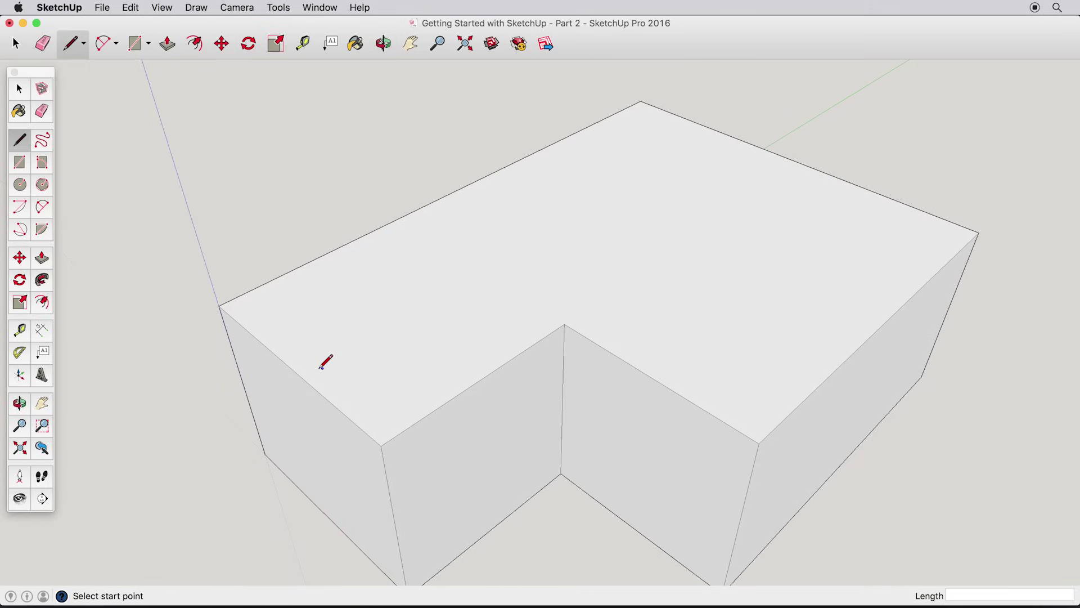
pyautogui.click(292, 370)
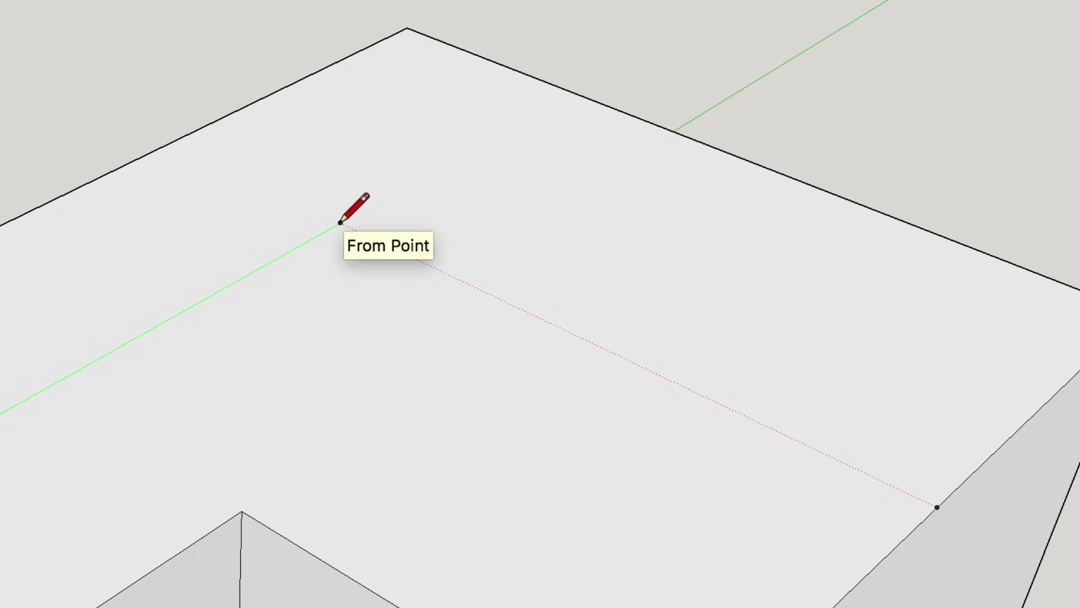
pyautogui.click(340, 223)
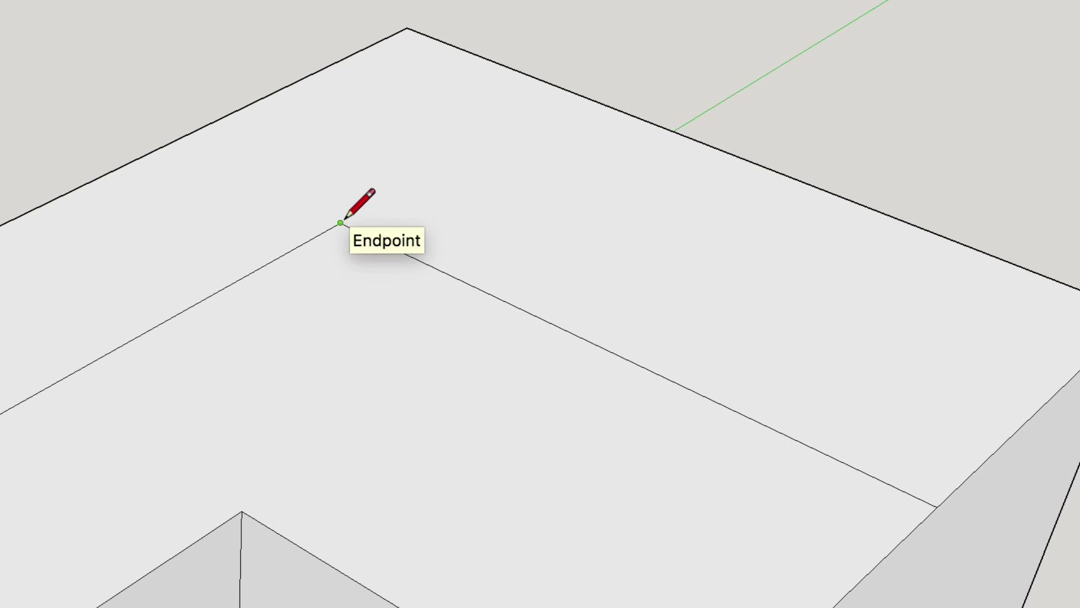
# - Connect the ridge line's bend to the outer corner and to the inner corner of the top face with lines
pyautogui.click(341, 223)
pyautogui.click(408, 29)
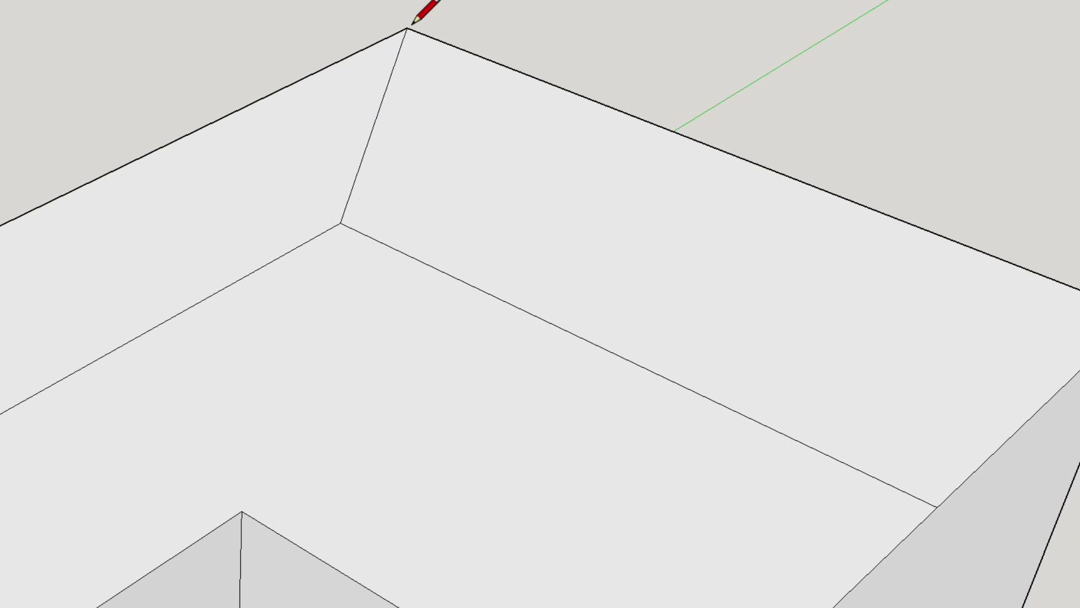
pyautogui.click(340, 223)
pyautogui.click(241, 514)
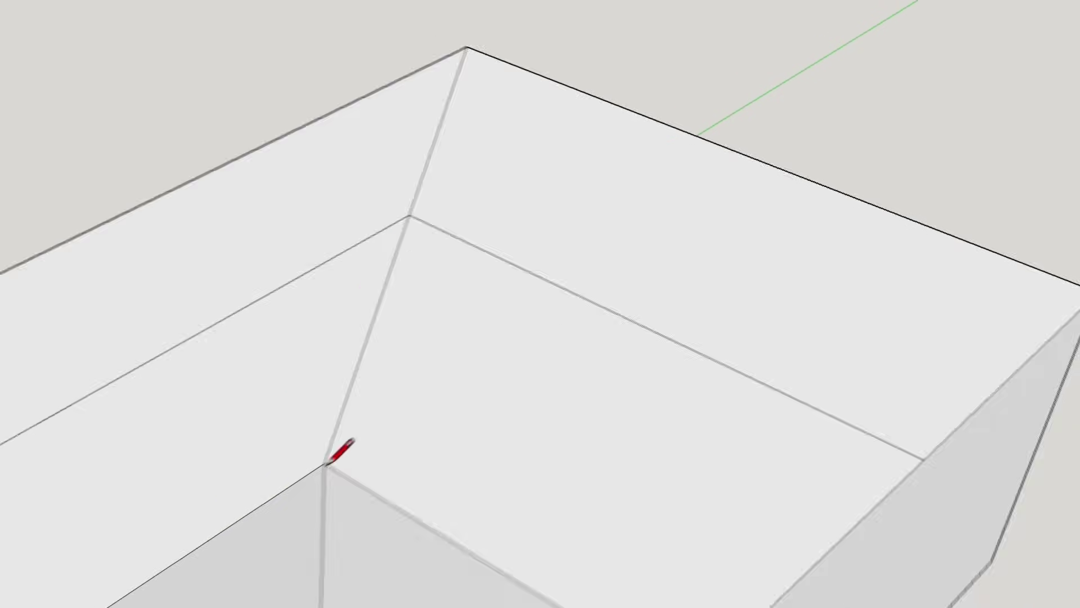
# - Select both ridge segments and move them straight up about 64" along the blue axis to form a gabled roof
pyautogui.click(24, 95)
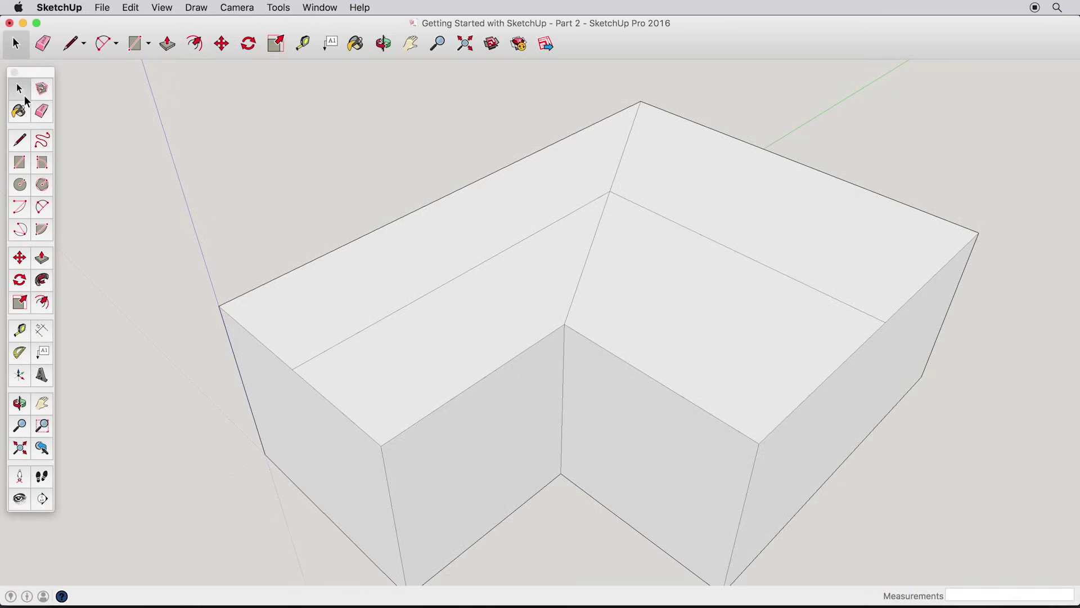
pyautogui.click(394, 313)
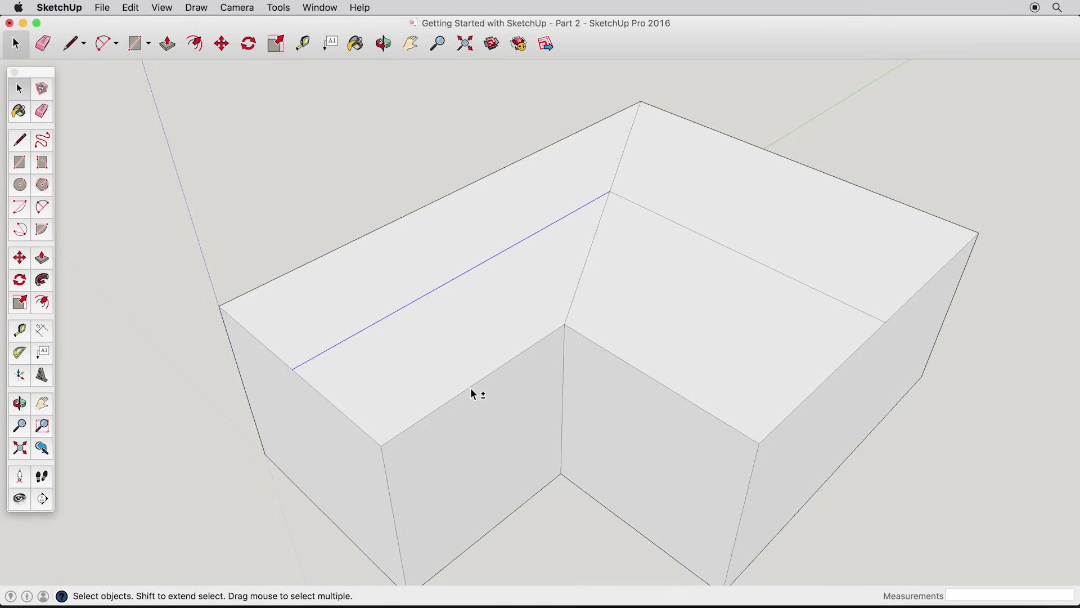
pyautogui.click(491, 425)
pyautogui.keyDown('shift'); pyautogui.click(533, 426); pyautogui.keyUp('shift')
pyautogui.keyDown('shift'); pyautogui.click(629, 424); pyautogui.keyUp('shift')
pyautogui.keyDown('shift'); pyautogui.click(738, 254); pyautogui.keyUp('shift')
pyautogui.click(27, 261)
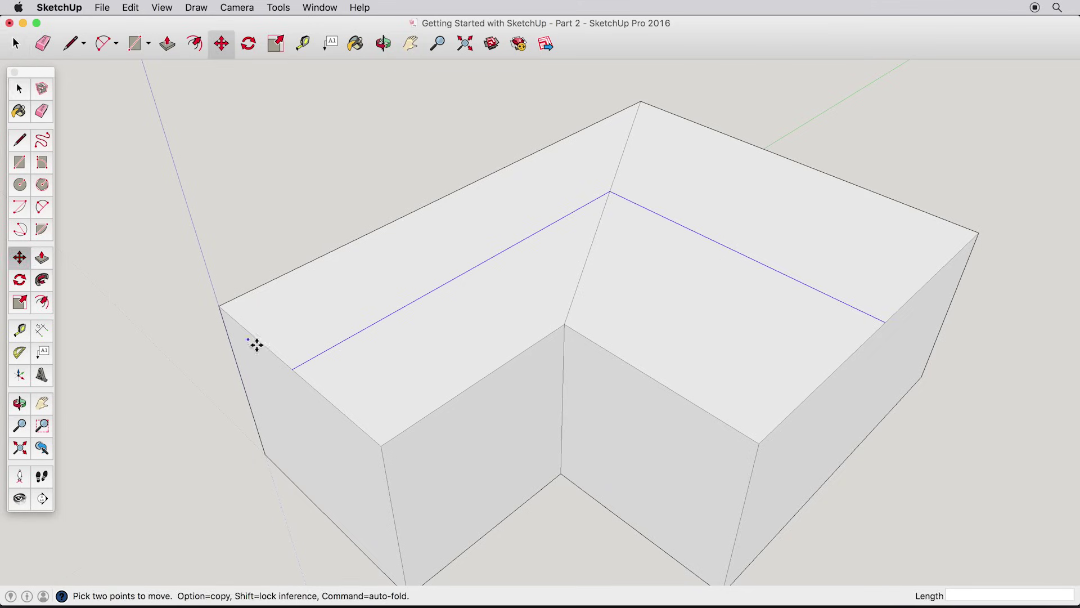
pyautogui.click(294, 372)
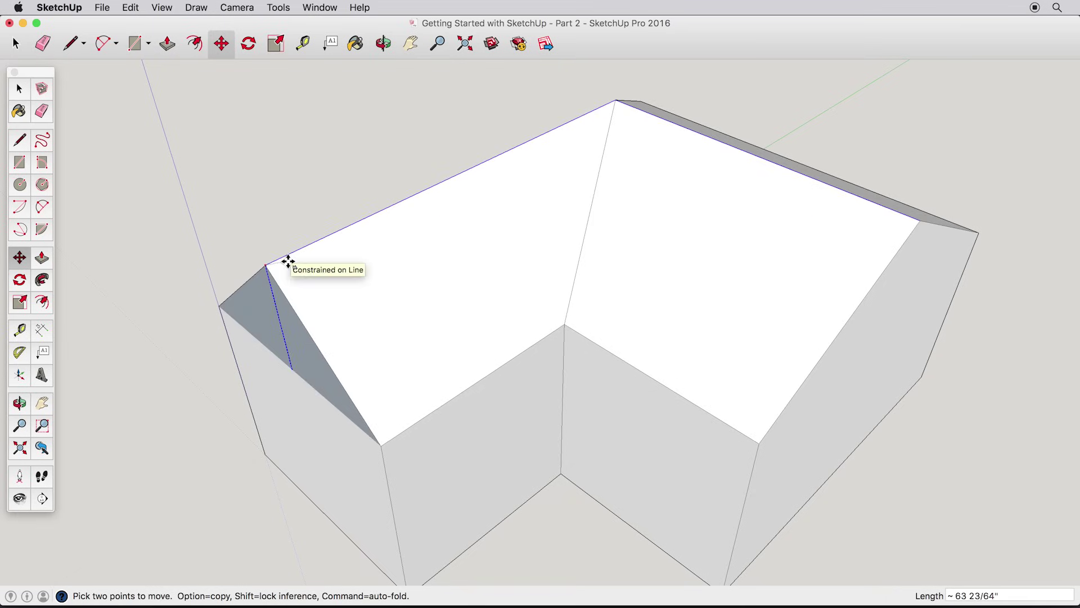
pyautogui.click(289, 260)
pyautogui.press('space')
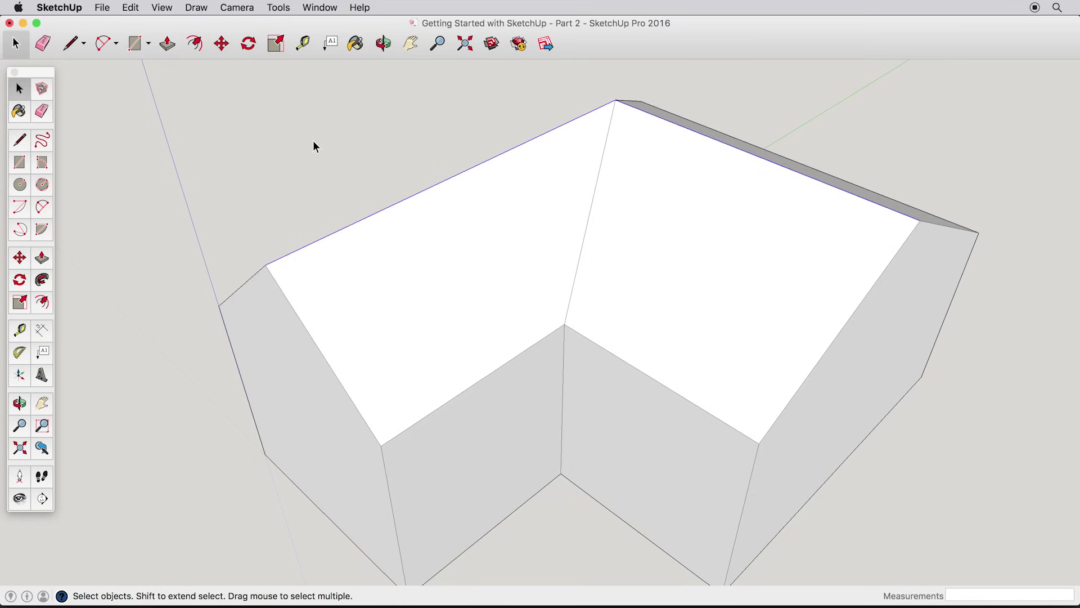
# - Offset the outlines of the inner wall face and the roof slope above it inward
pyautogui.moveTo(313, 146); pyautogui.dragTo(584, 367, button='middle')
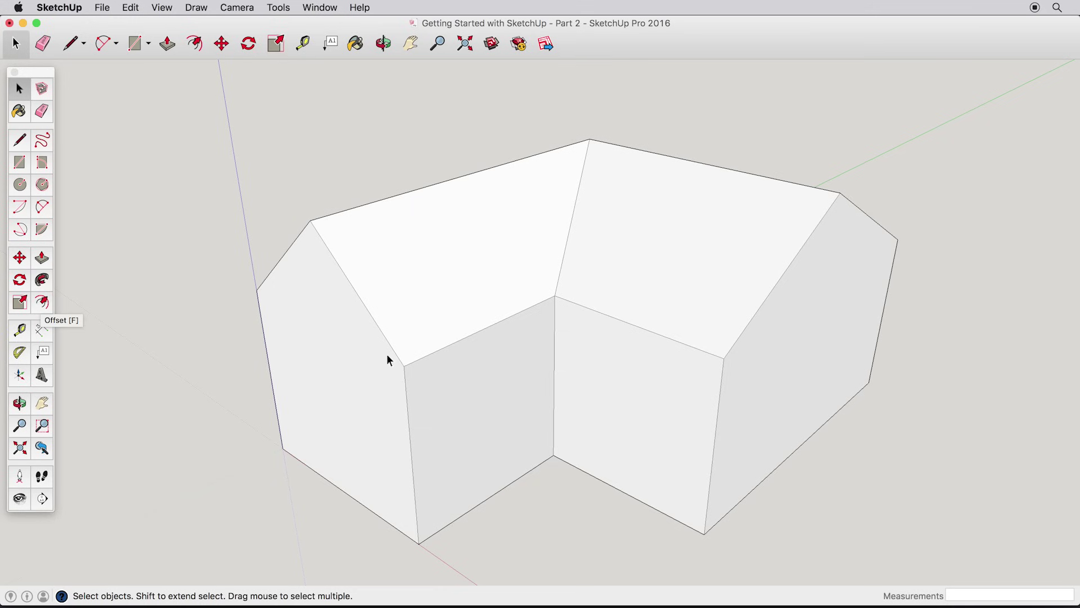
pyautogui.click(630, 396)
pyautogui.click(44, 303)
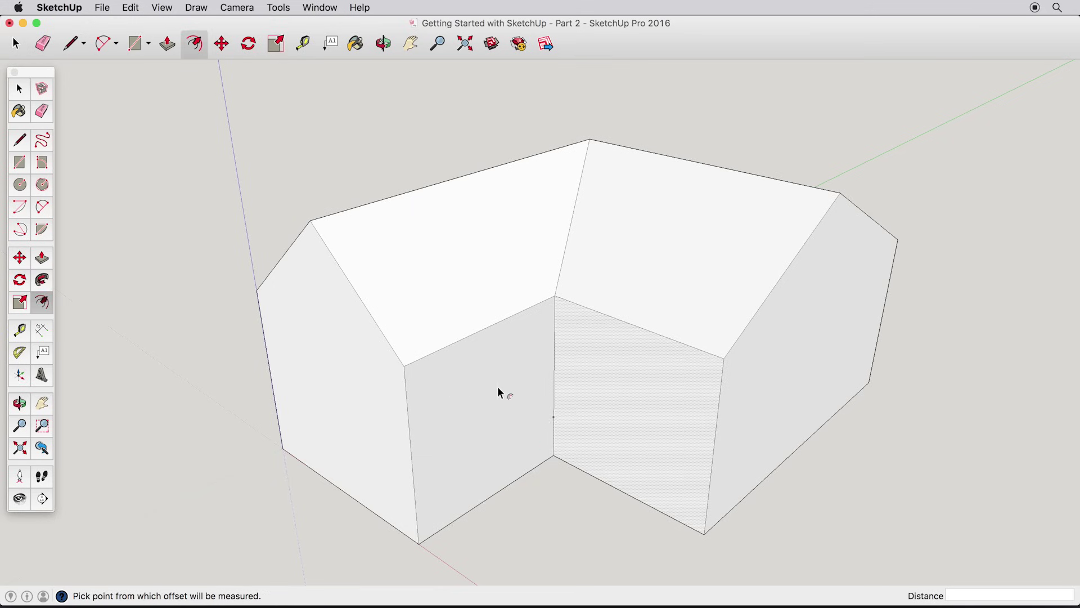
pyautogui.click(558, 387)
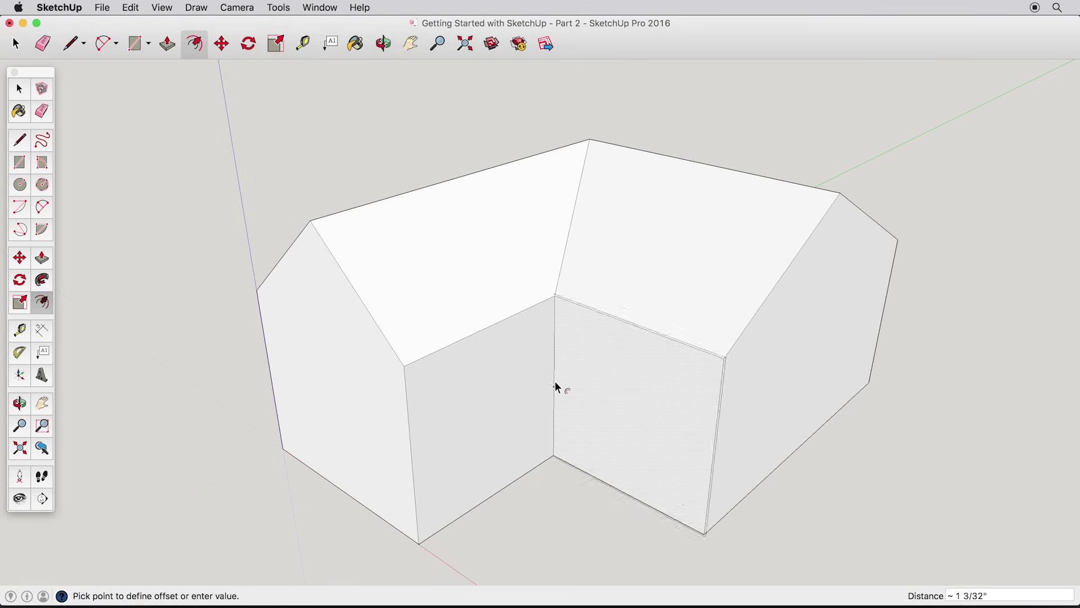
pyautogui.click(575, 386)
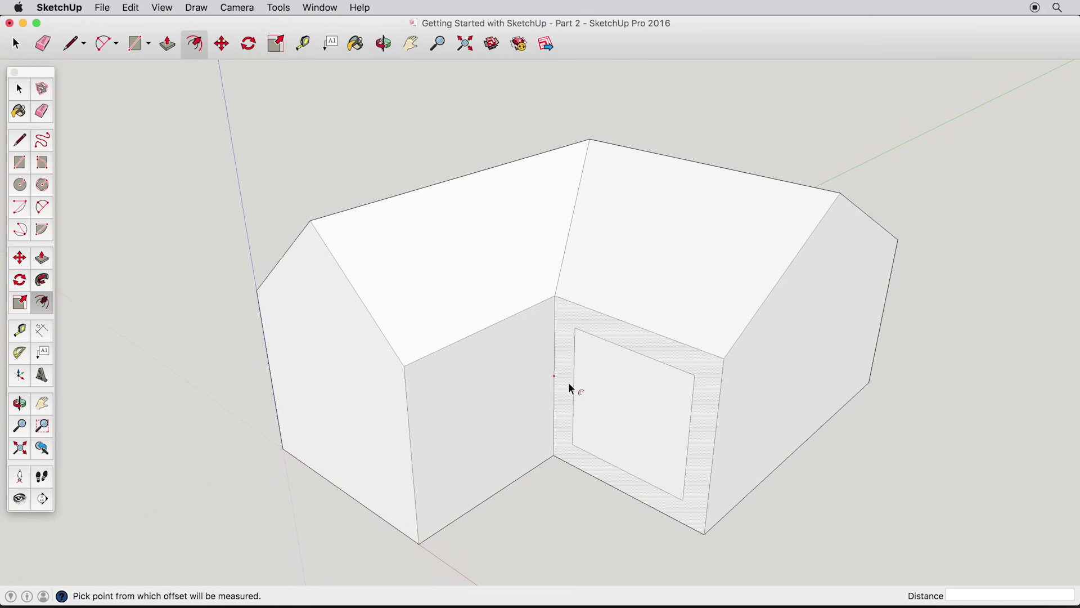
pyautogui.click(629, 323)
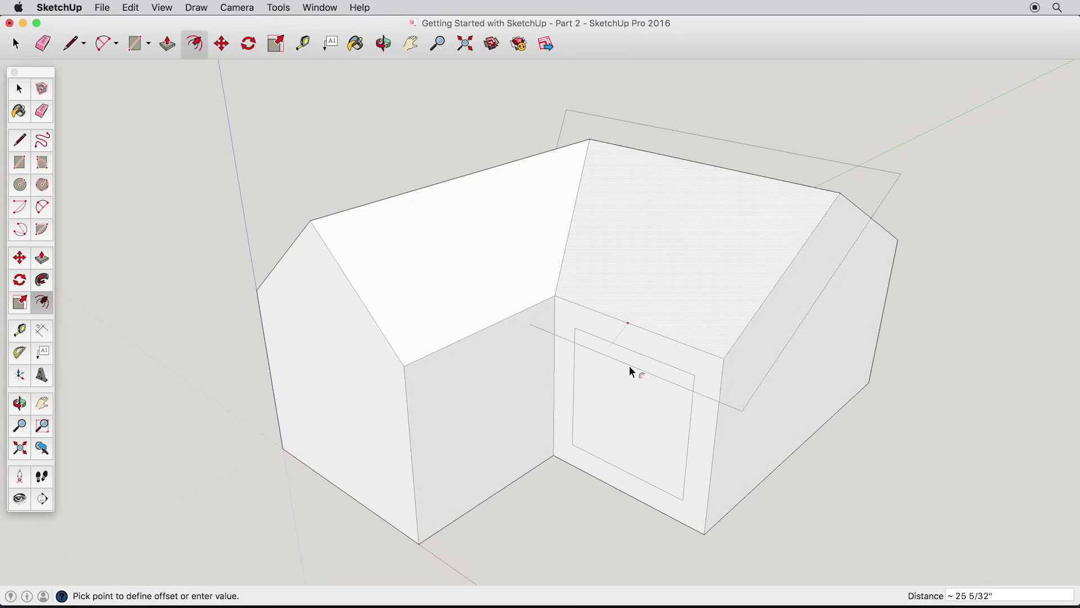
pyautogui.click(673, 316)
# - Offset the outline of the adjacent gable end face inward by about 13.5"
pyautogui.moveTo(707, 345); pyautogui.dragTo(572, 317, button='middle')
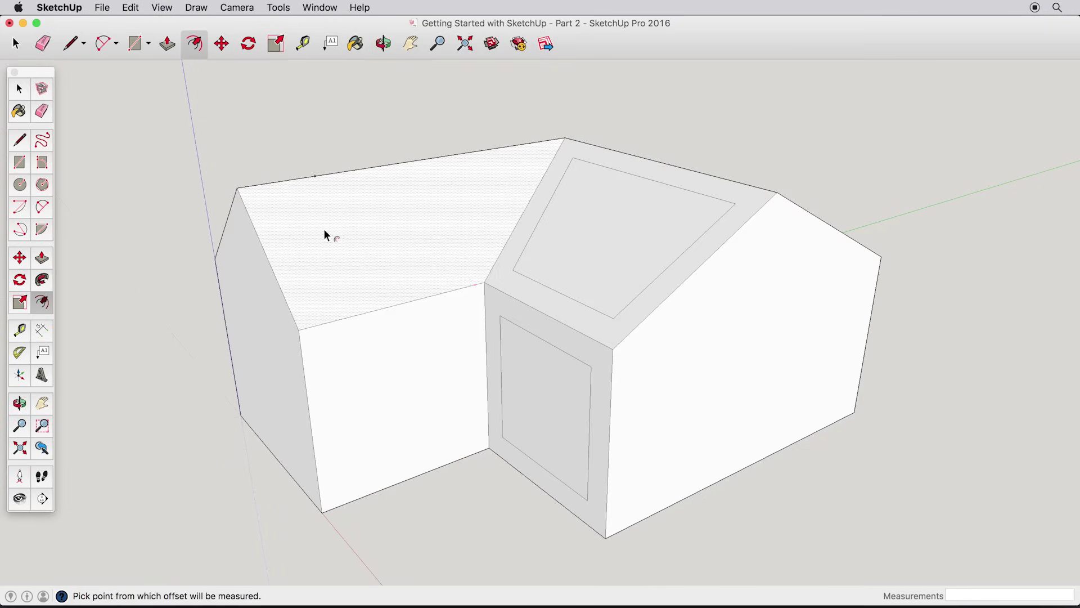
pyautogui.click(18, 88)
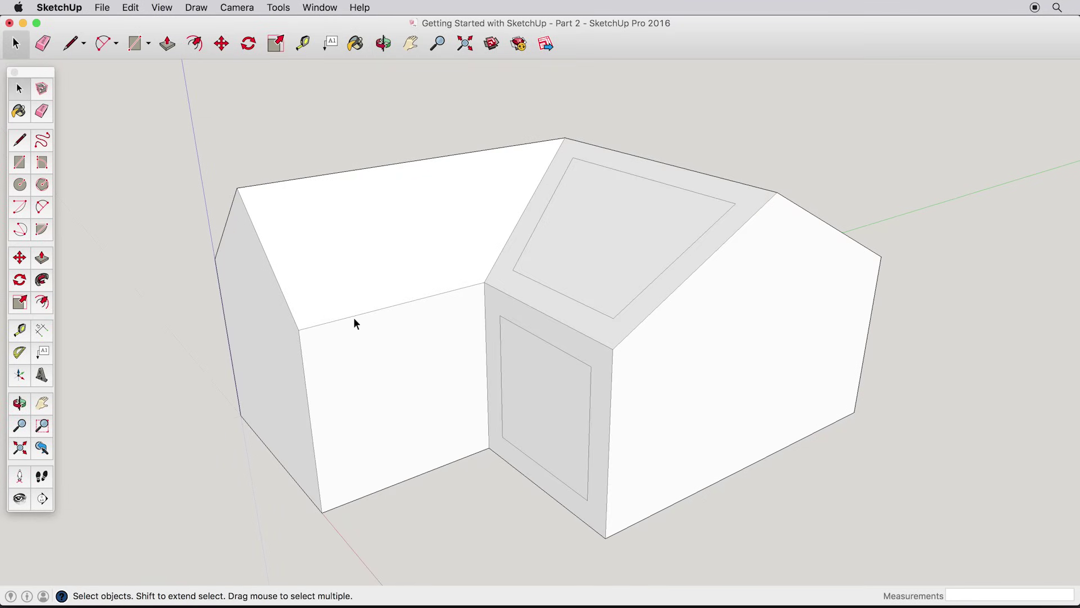
pyautogui.click(728, 357)
pyautogui.click(45, 302)
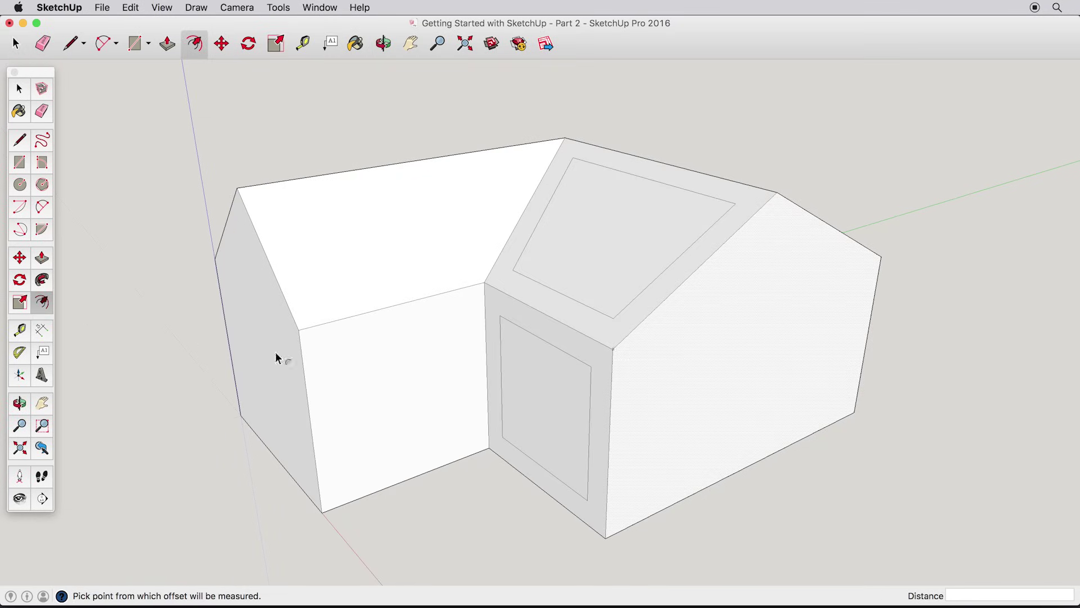
pyautogui.click(610, 413)
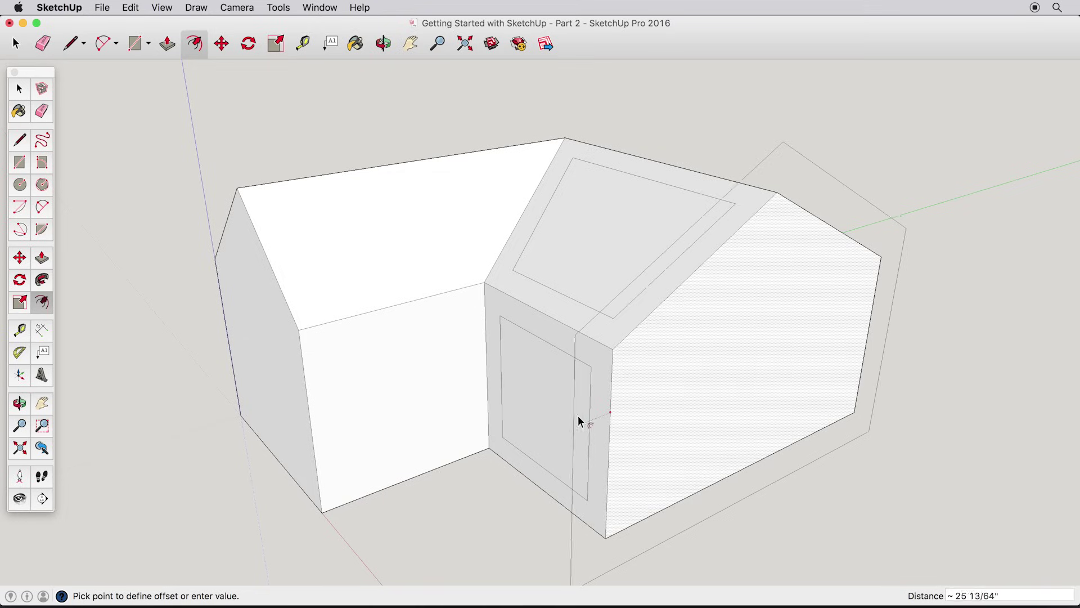
pyautogui.click(629, 407)
# - Undo the offsets on the gable end, roof slope and inner wall
pyautogui.click(131, 8)
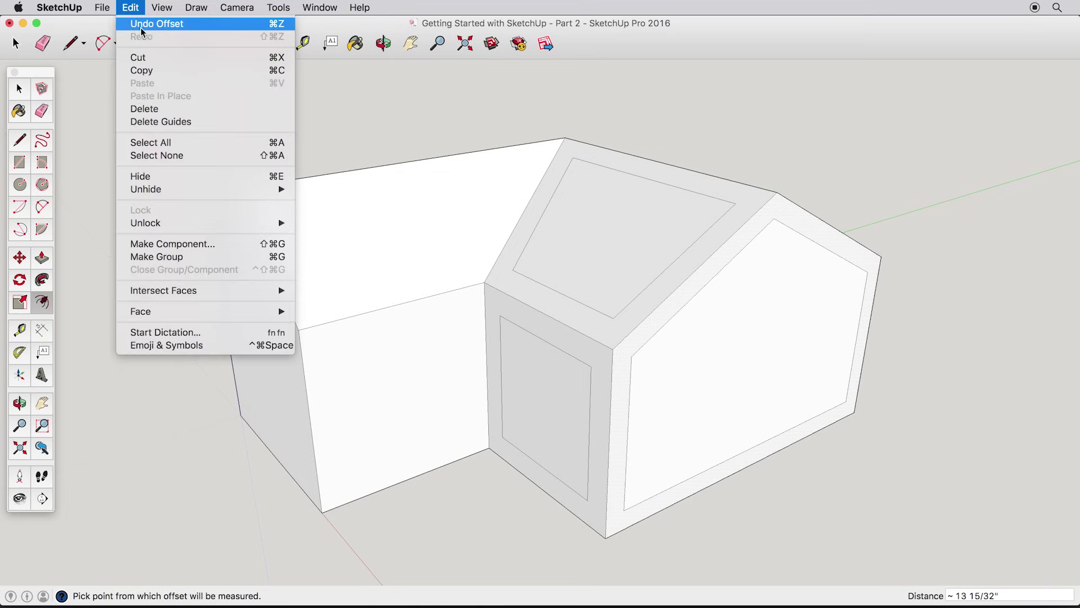
pyautogui.click(135, 23)
pyautogui.click(134, 8)
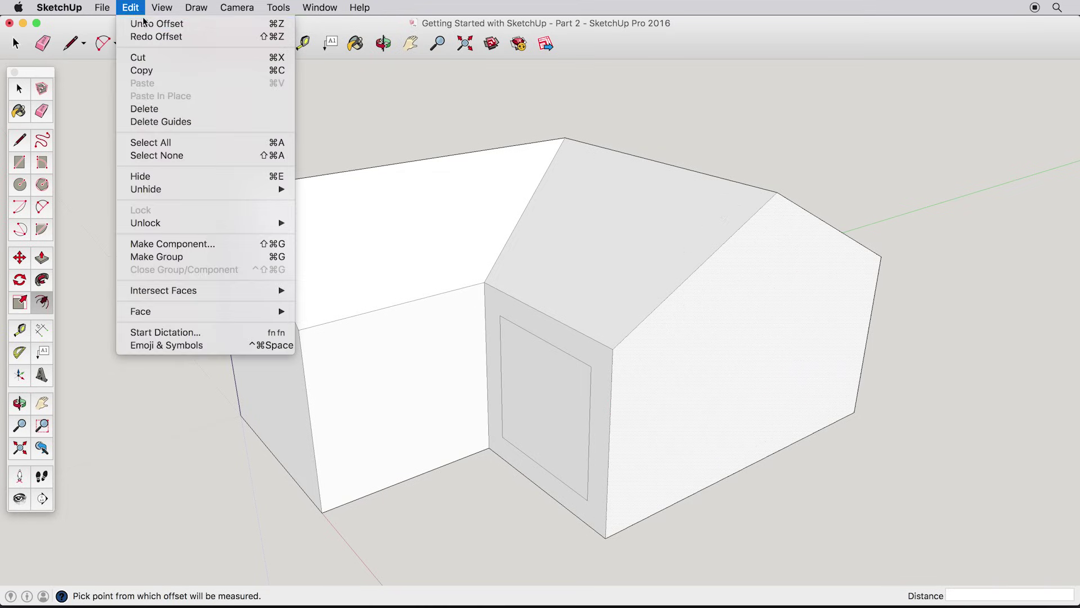
pyautogui.click(137, 23)
# - Offset the outline of the building's bottom face inward by 6"
pyautogui.moveTo(504, 437); pyautogui.dragTo(527, 304, button='middle')
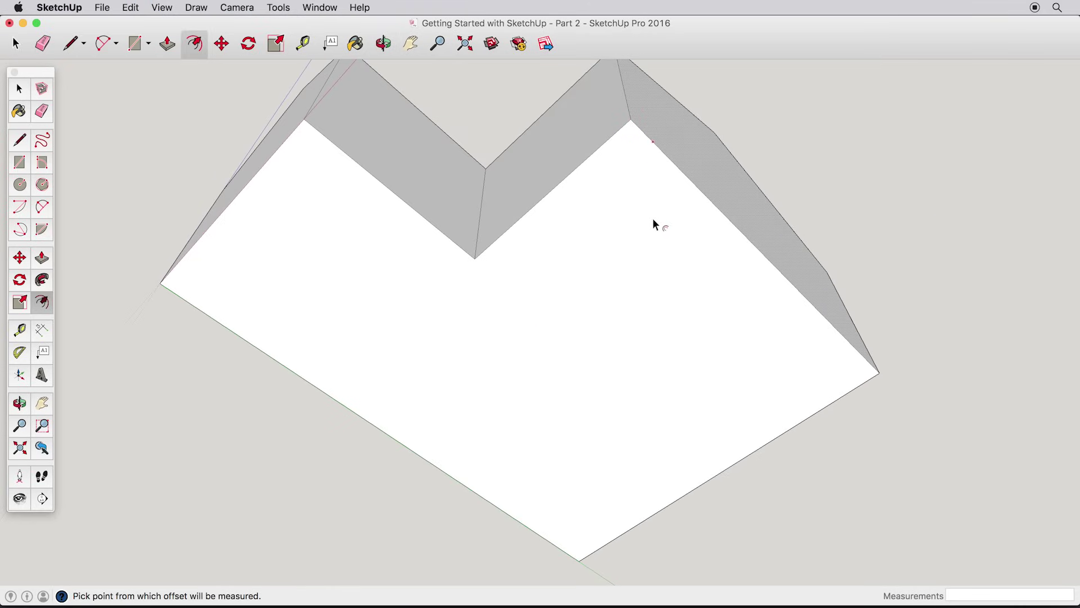
pyautogui.press('space')
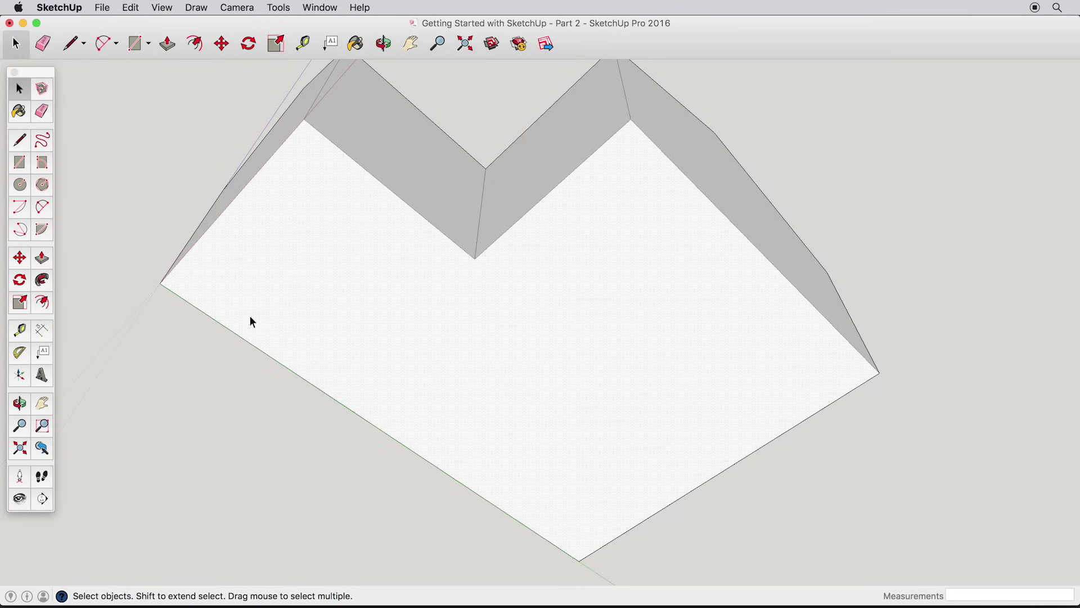
pyautogui.click(41, 304)
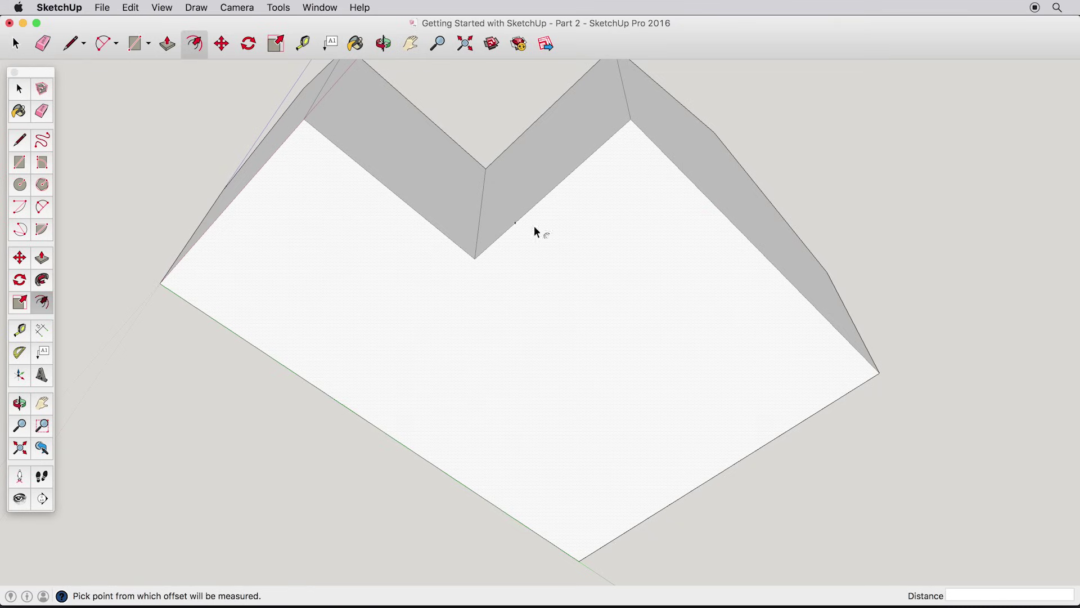
pyautogui.click(697, 191)
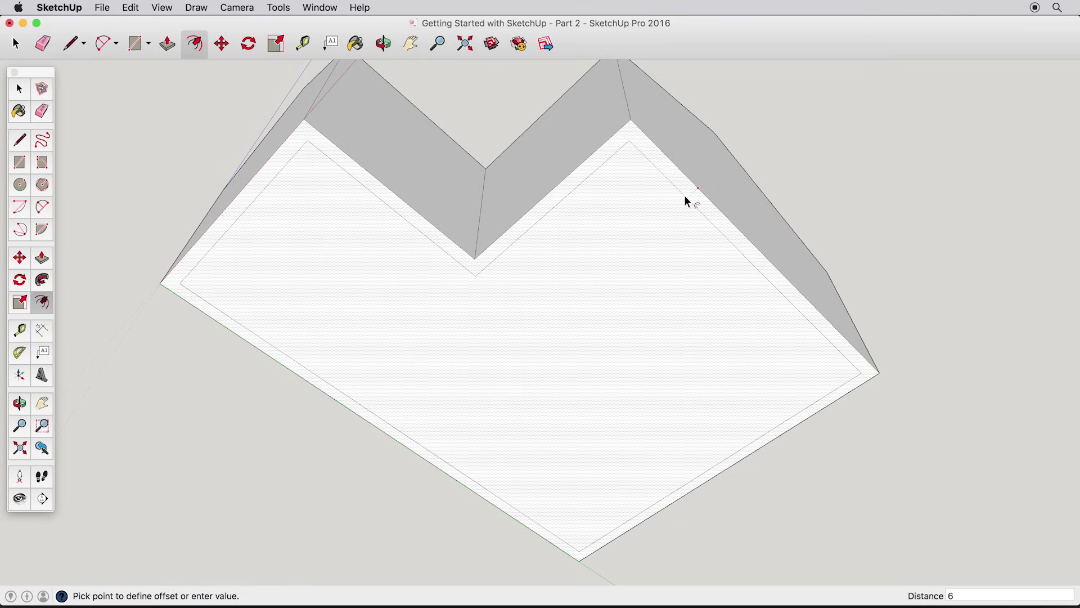
pyautogui.press('Return')
# - Push the narrow outer border of the bottom face up about 98" to leave an overhanging roof
pyautogui.click(42, 259)
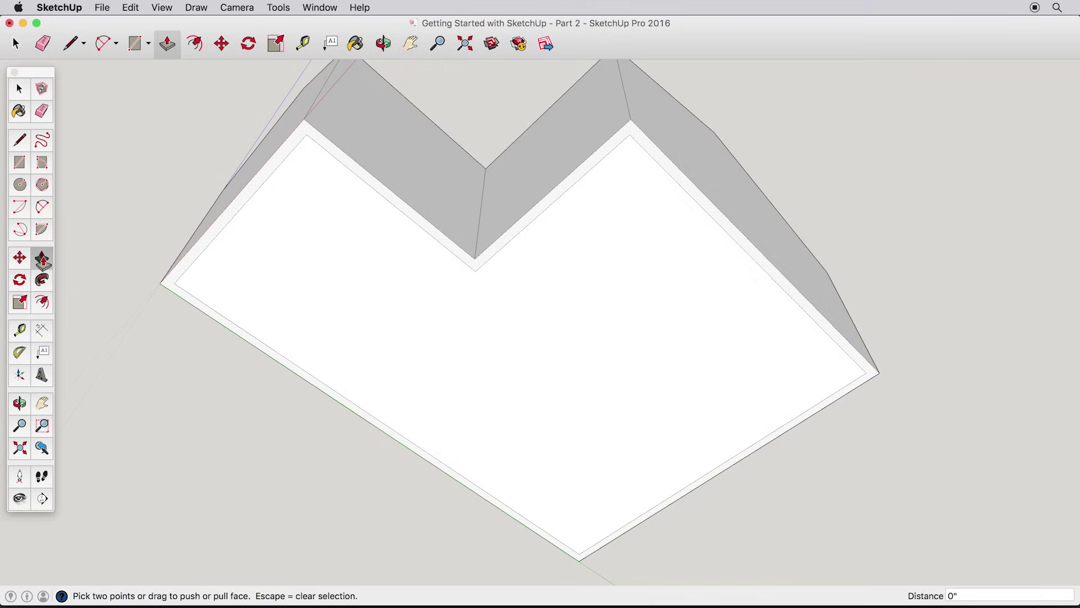
pyautogui.click(654, 156)
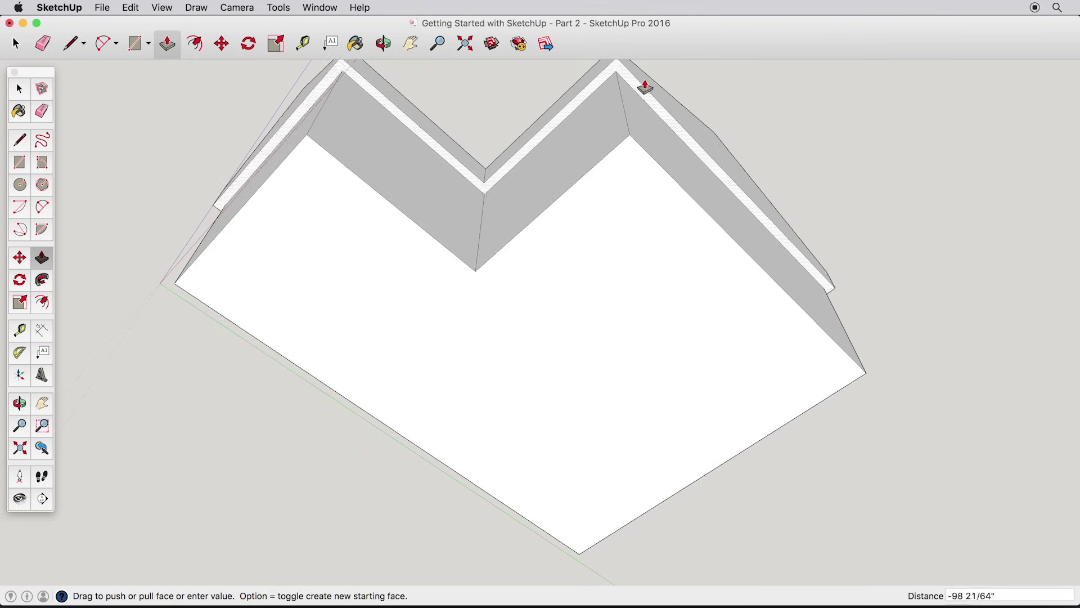
pyautogui.click(645, 84)
# - Draw a door rectangle about 46" by 80" and a window rectangle about 58" by 38" beside it on the gable end wall
pyautogui.moveTo(645, 84); pyautogui.dragTo(410, 403, button='middle')
pyautogui.click(609, 275)
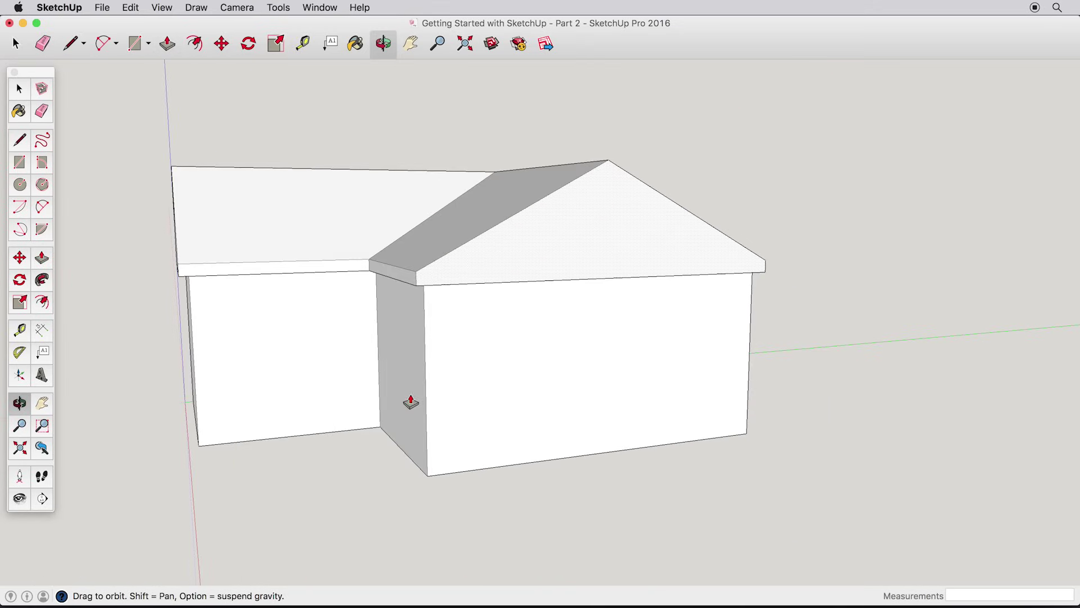
pyautogui.click(20, 163)
pyautogui.click(494, 467)
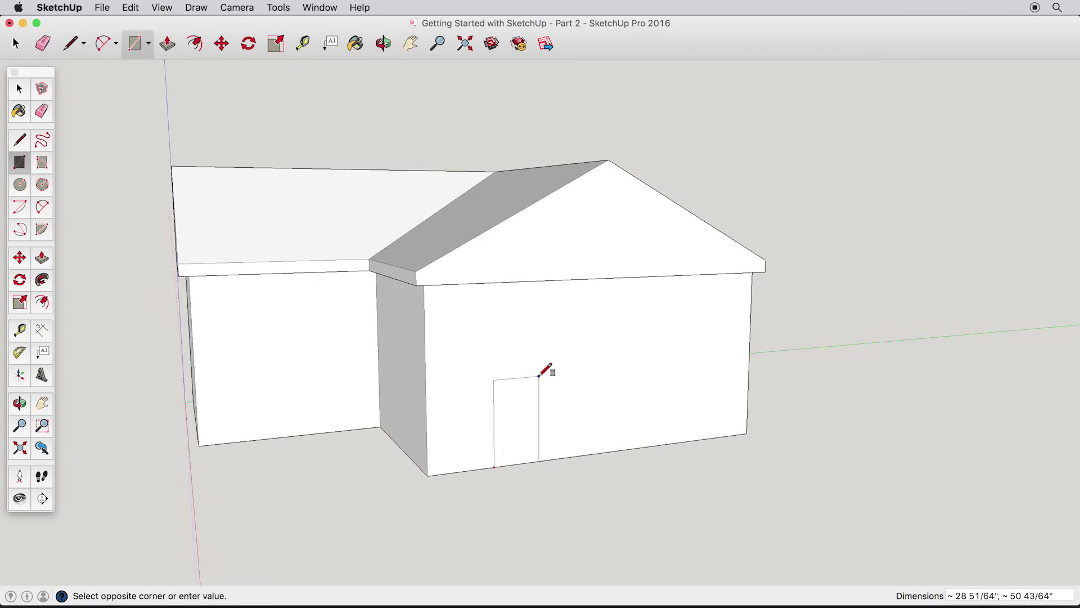
pyautogui.click(563, 332)
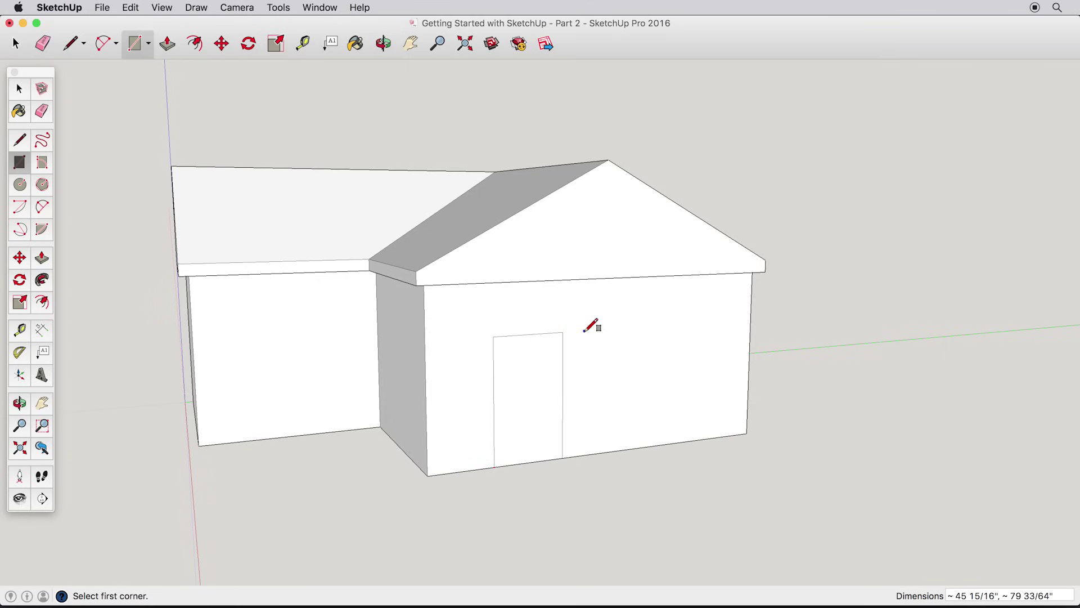
pyautogui.click(585, 331)
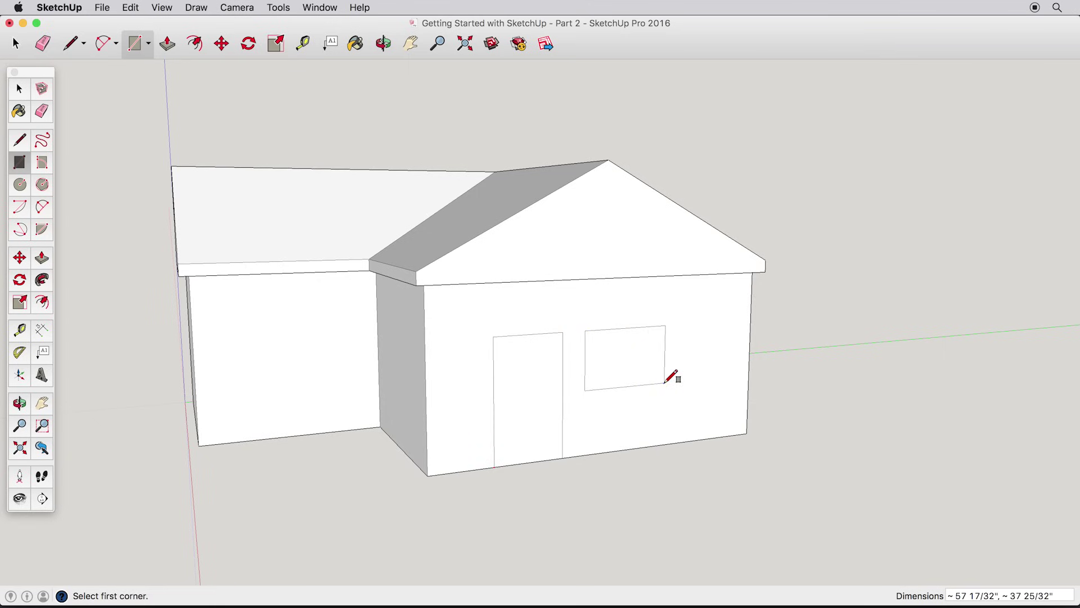
# - Offset the window outline inward by about 3" and offset it outward to form an outer frame border
pyautogui.scroll(5, 665, 383)
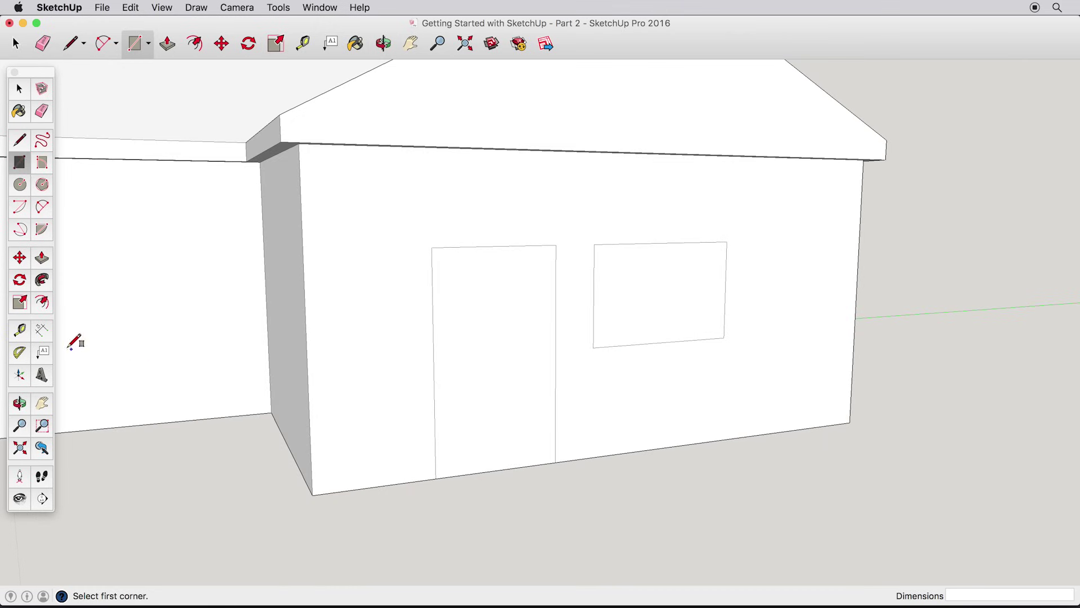
pyautogui.click(42, 302)
pyautogui.click(625, 343)
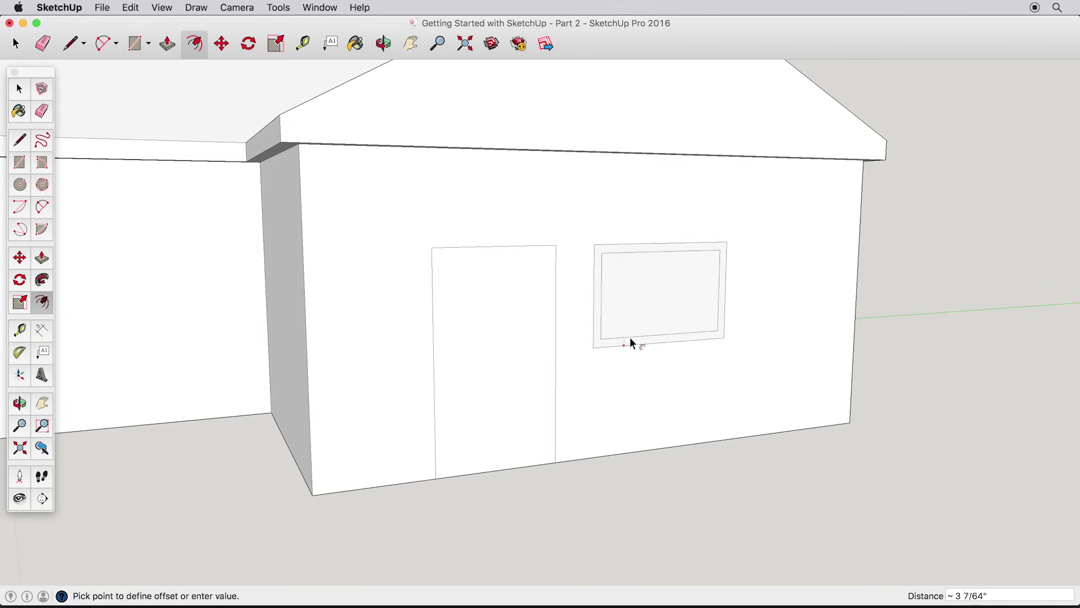
pyautogui.click(631, 339)
pyautogui.click(635, 345)
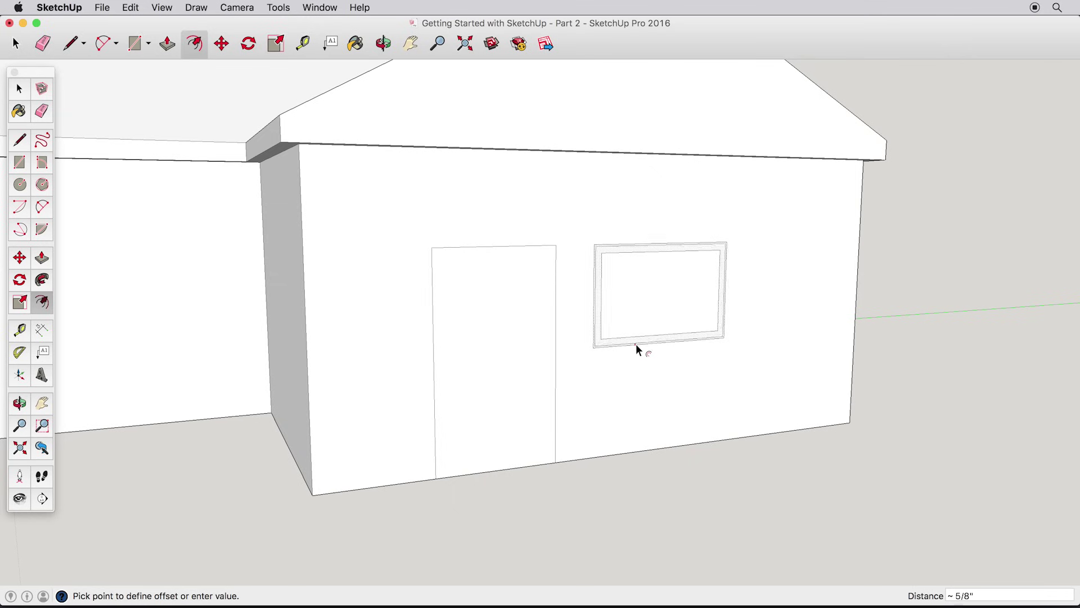
pyautogui.click(638, 353)
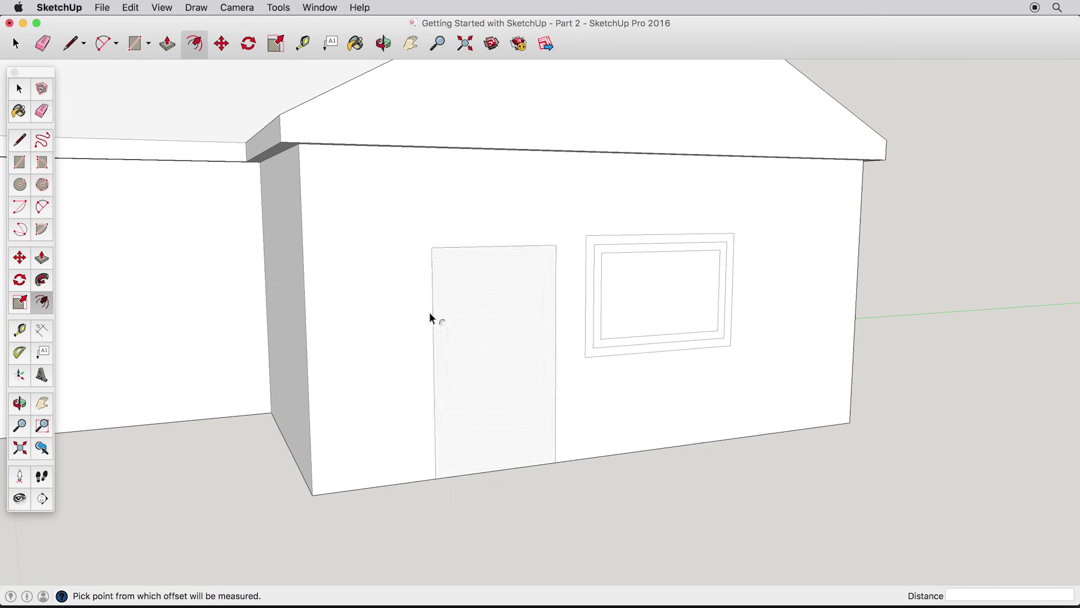
# - Pull the window's outer frame out from the wall and push the glass pane back behind the inner frame
pyautogui.click(42, 258)
pyautogui.scroll(2, 691, 316)
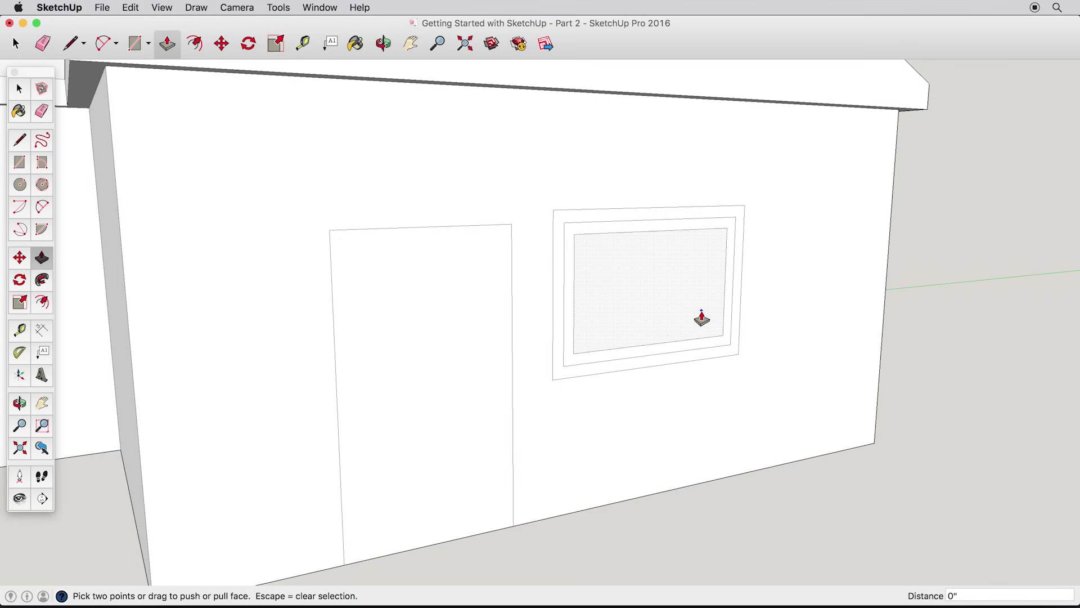
pyautogui.click(695, 321)
pyautogui.click(724, 313)
pyautogui.click(737, 316)
pyautogui.moveTo(737, 316); pyautogui.dragTo(682, 311, button='middle')
pyautogui.click(683, 311)
pyautogui.click(716, 313)
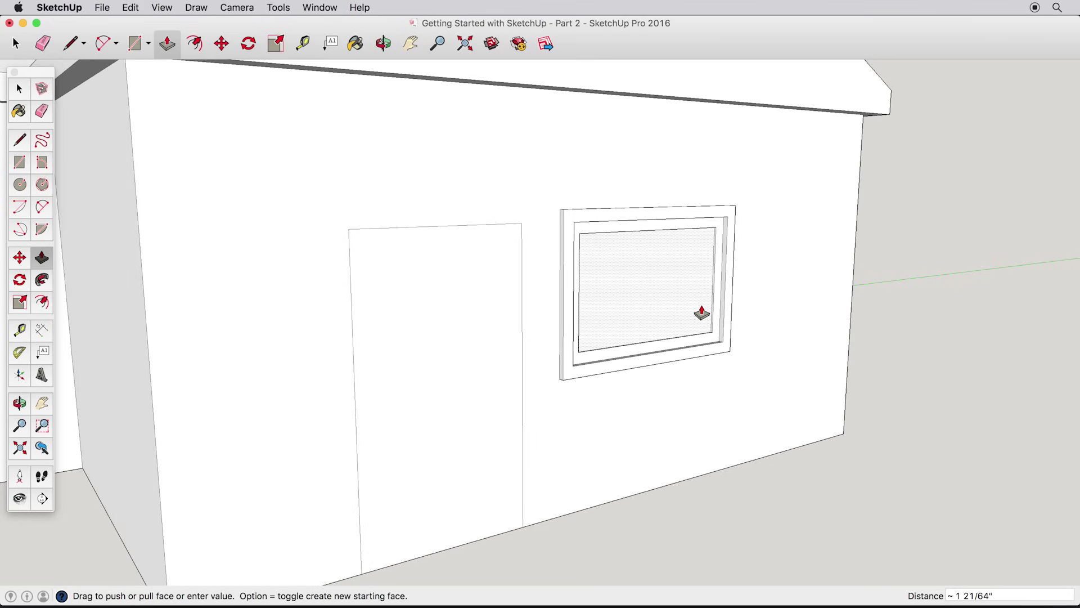
pyautogui.click(702, 313)
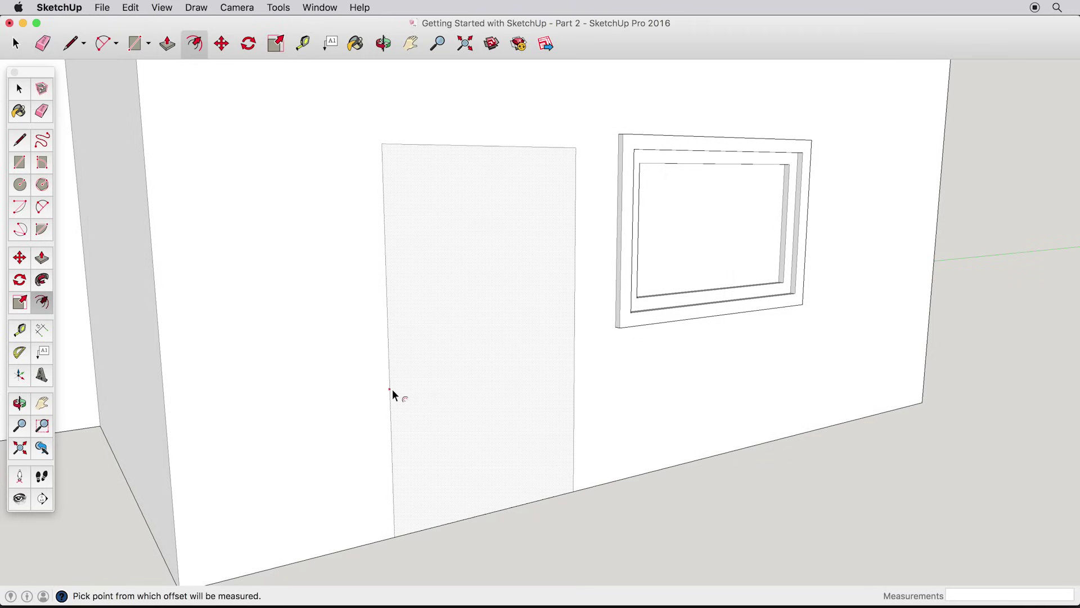
# - Try offsetting the whole door outline outward by about 4 3/8" and undo the offset
pyautogui.click(393, 392)
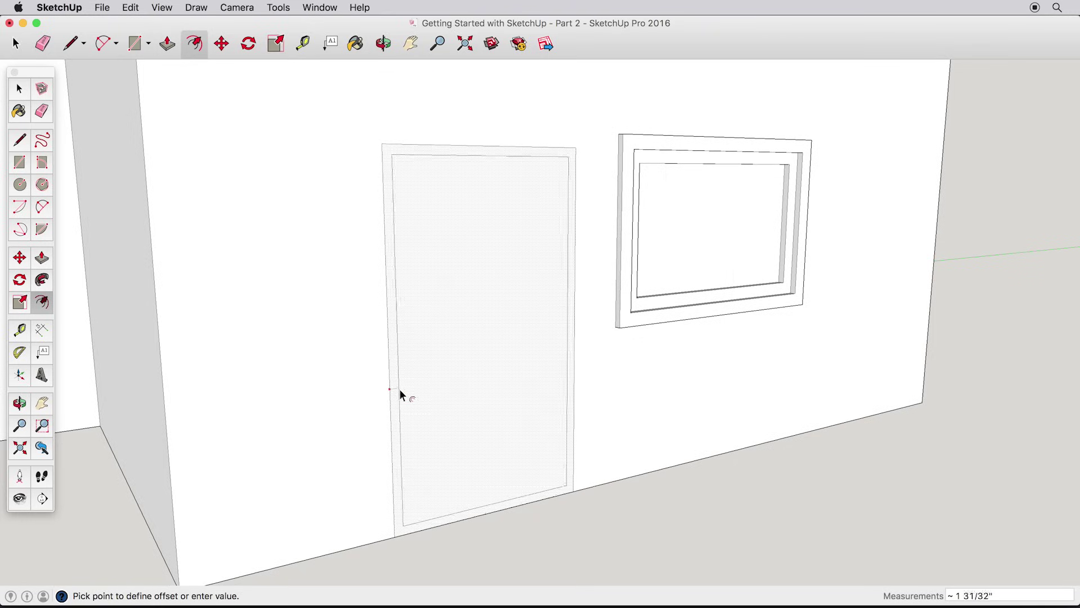
pyautogui.click(369, 396)
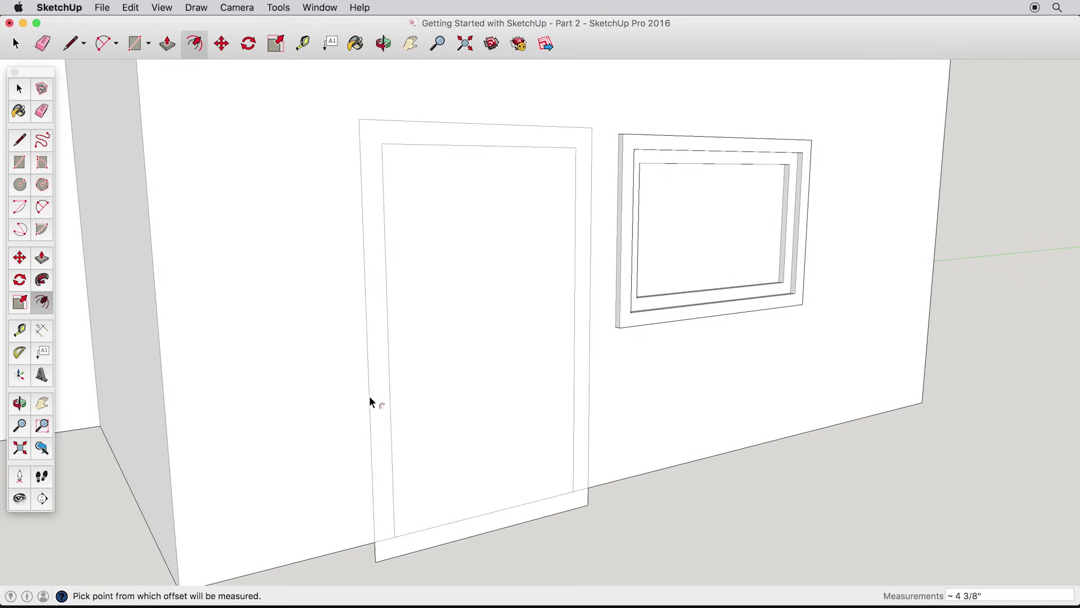
pyautogui.moveTo(369, 396); pyautogui.dragTo(395, 304, button='middle')
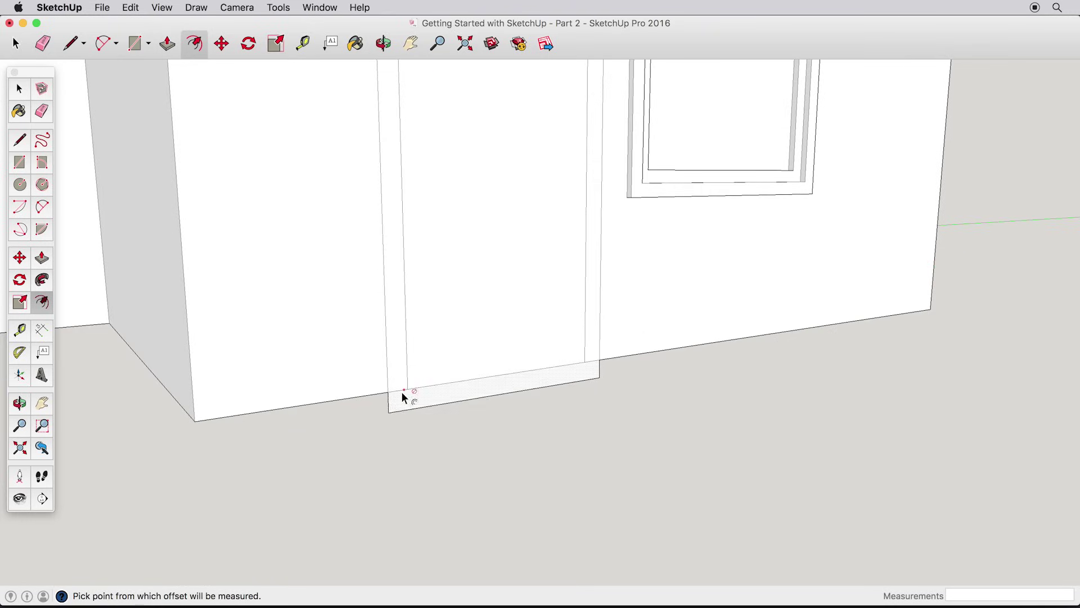
pyautogui.moveTo(415, 406); pyautogui.dragTo(397, 528, button='middle')
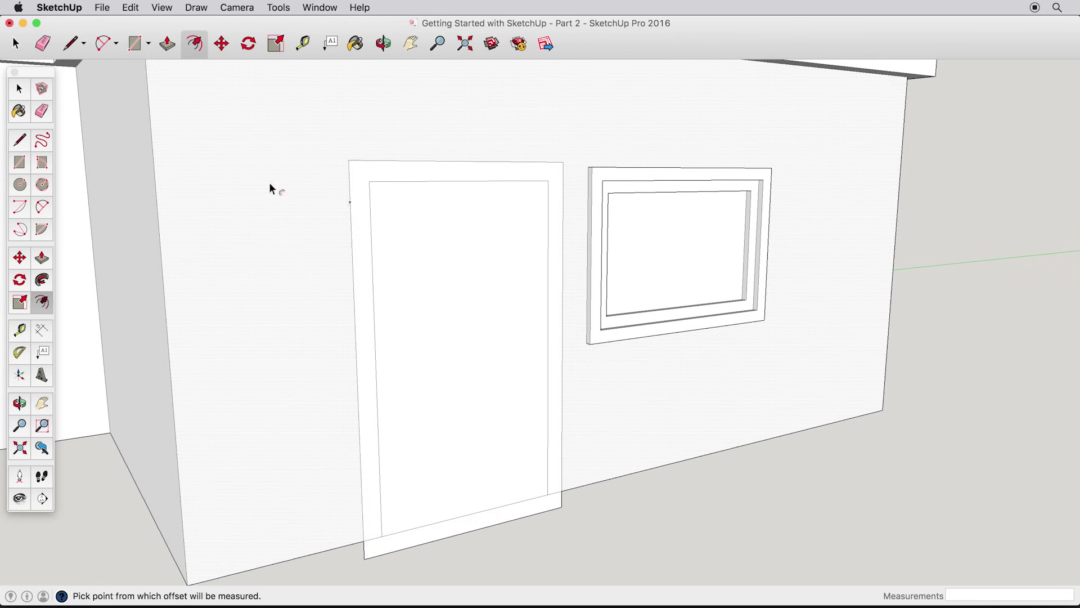
pyautogui.click(132, 7)
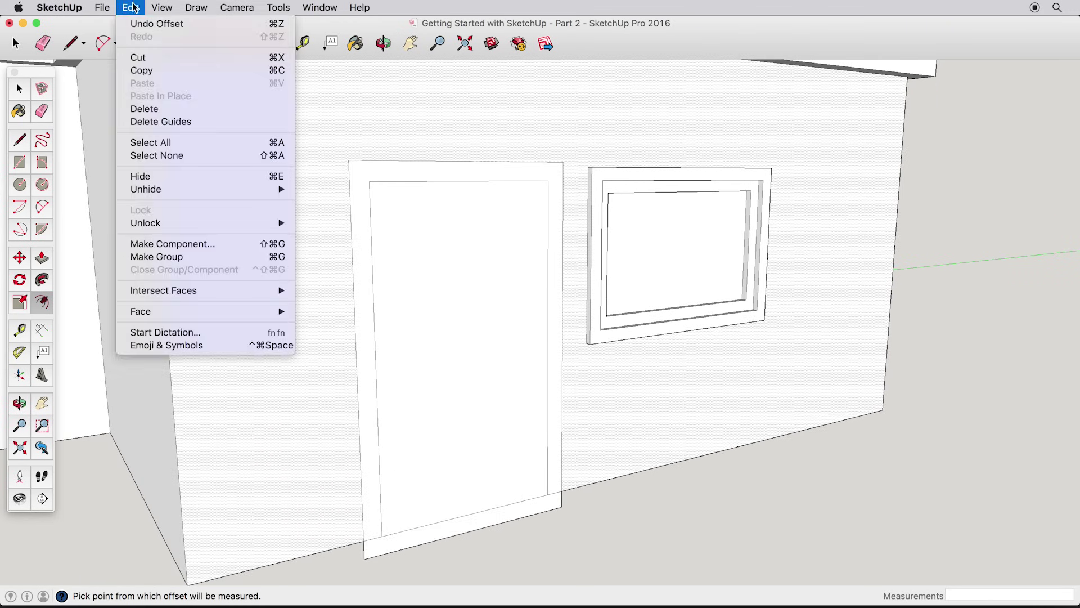
pyautogui.click(155, 25)
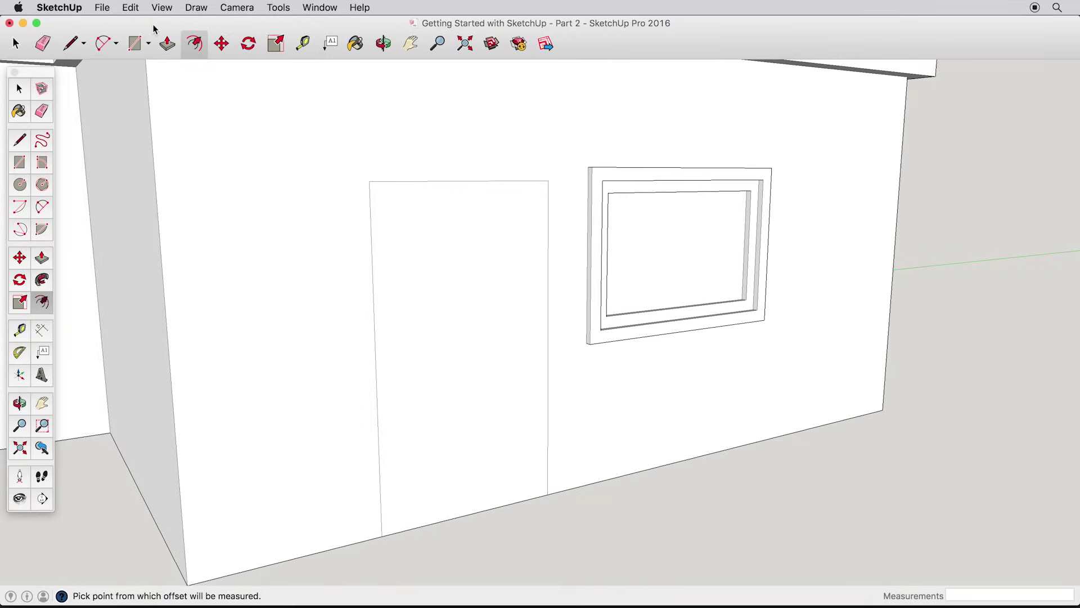
# - Offset only the two side edges and the top edge of the door inward by about 3"
pyautogui.click(17, 89)
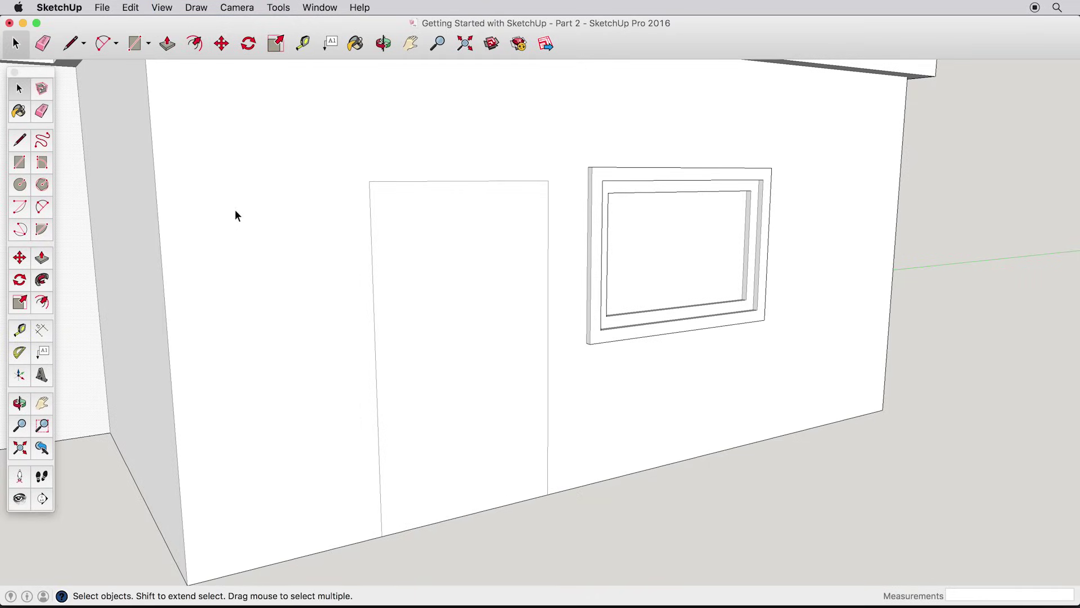
pyautogui.click(375, 273)
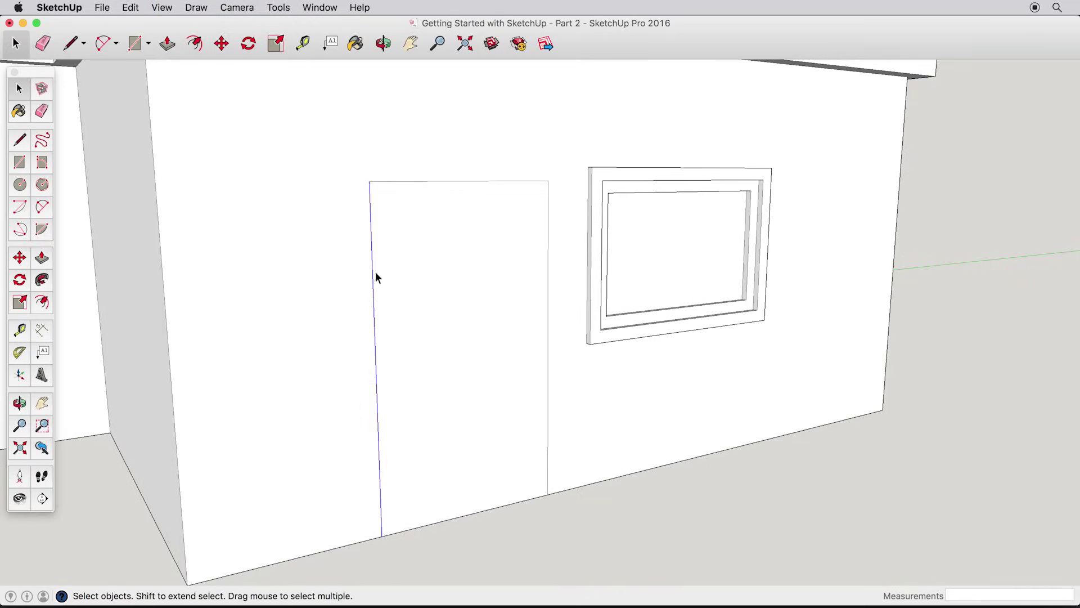
pyautogui.keyDown('shift'); pyautogui.click(436, 181); pyautogui.keyUp('shift')
pyautogui.keyDown('shift'); pyautogui.click(549, 216); pyautogui.keyUp('shift')
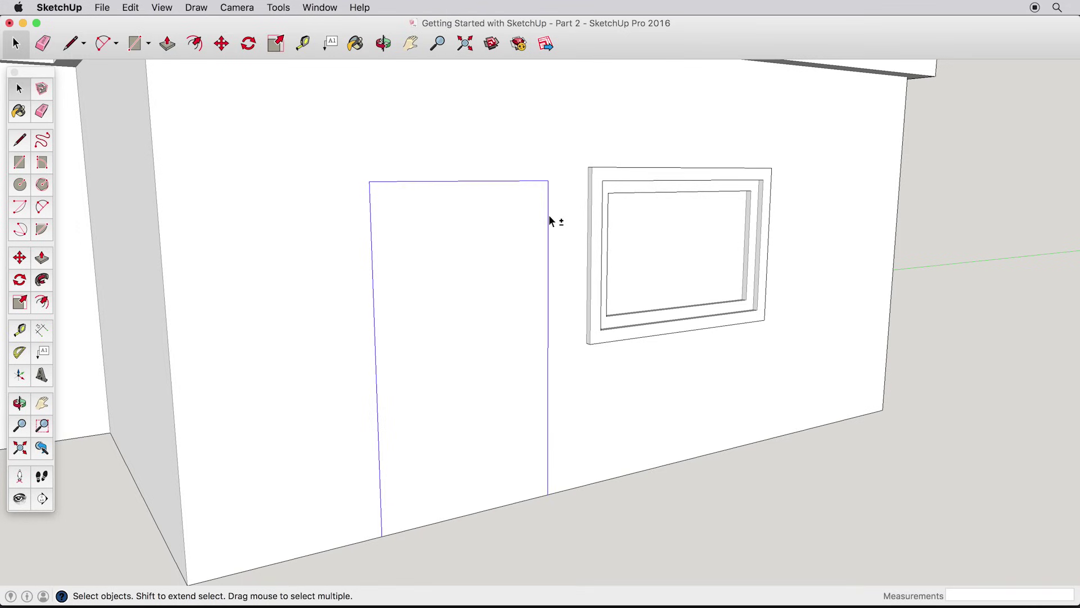
pyautogui.click(43, 304)
pyautogui.click(377, 391)
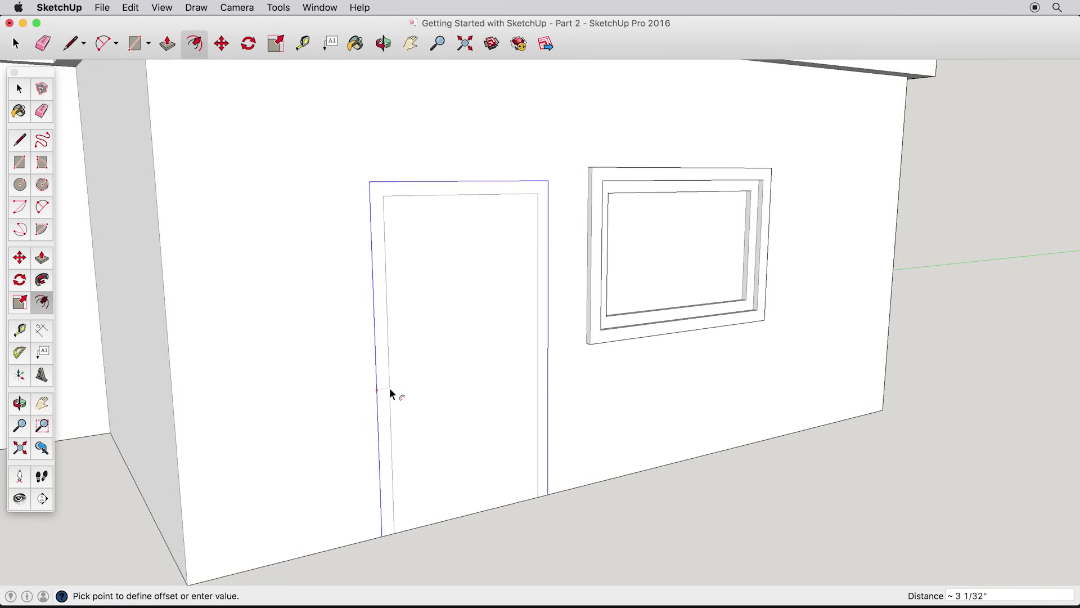
pyautogui.click(391, 394)
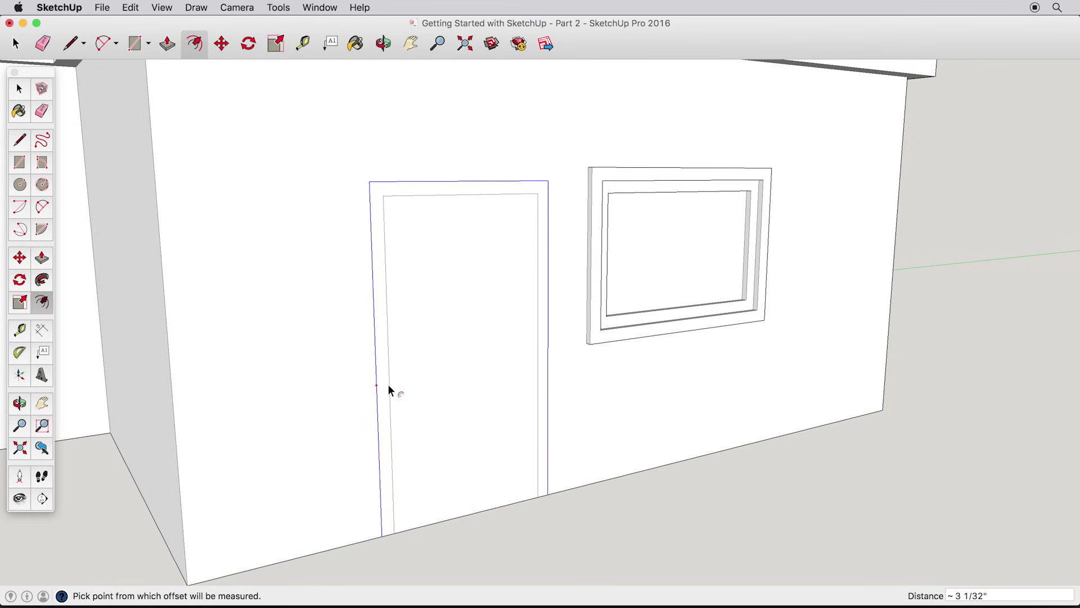
# - Pull the door frame out from the wall and push it back by about 45/64"
pyautogui.click(39, 260)
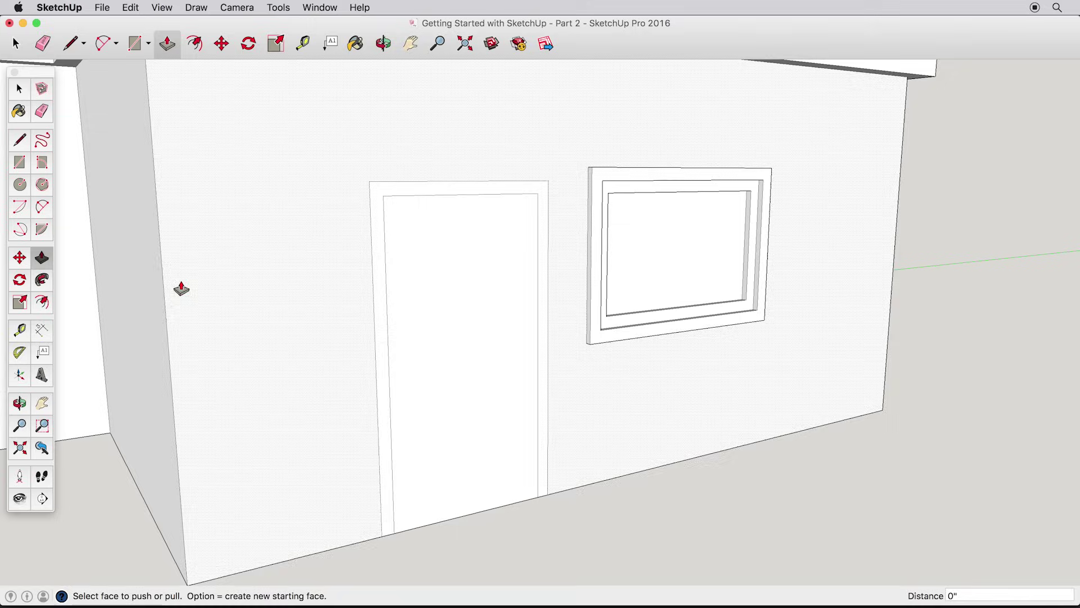
pyautogui.click(381, 287)
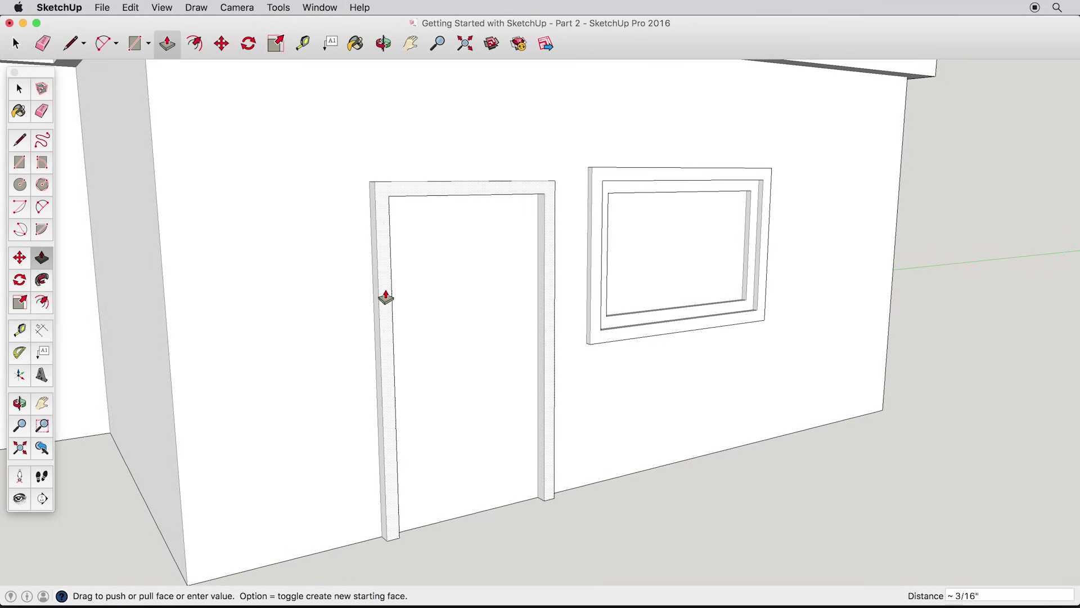
pyautogui.click(385, 295)
pyautogui.moveTo(380, 299); pyautogui.dragTo(466, 370, button='middle')
pyautogui.click(447, 387)
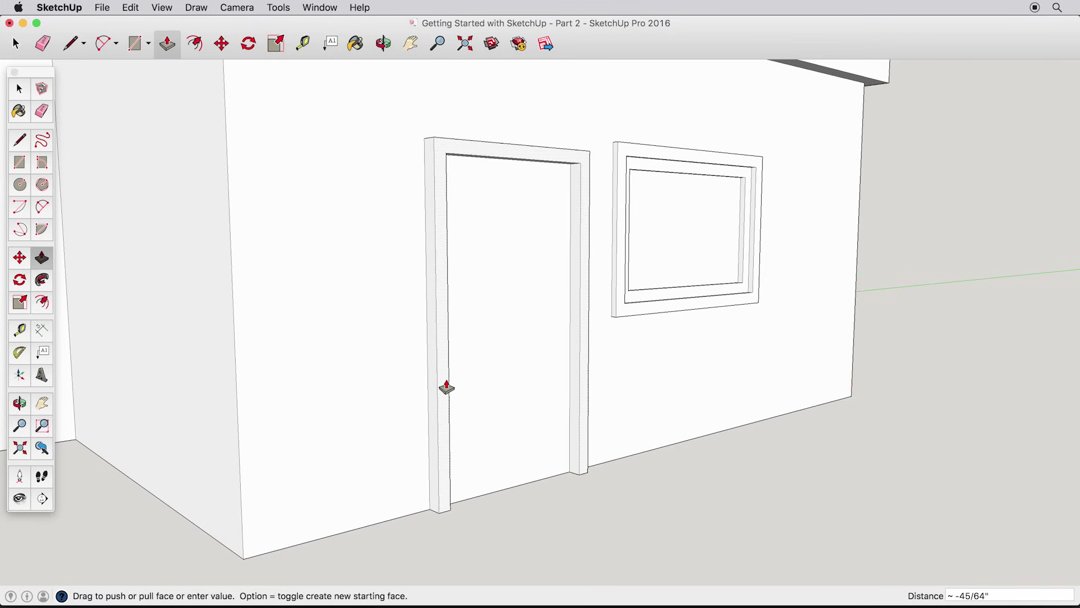
pyautogui.click(447, 388)
# - Draw a line about 3 1/2" long across the door frame's outer side face near the ground
pyautogui.press('l')
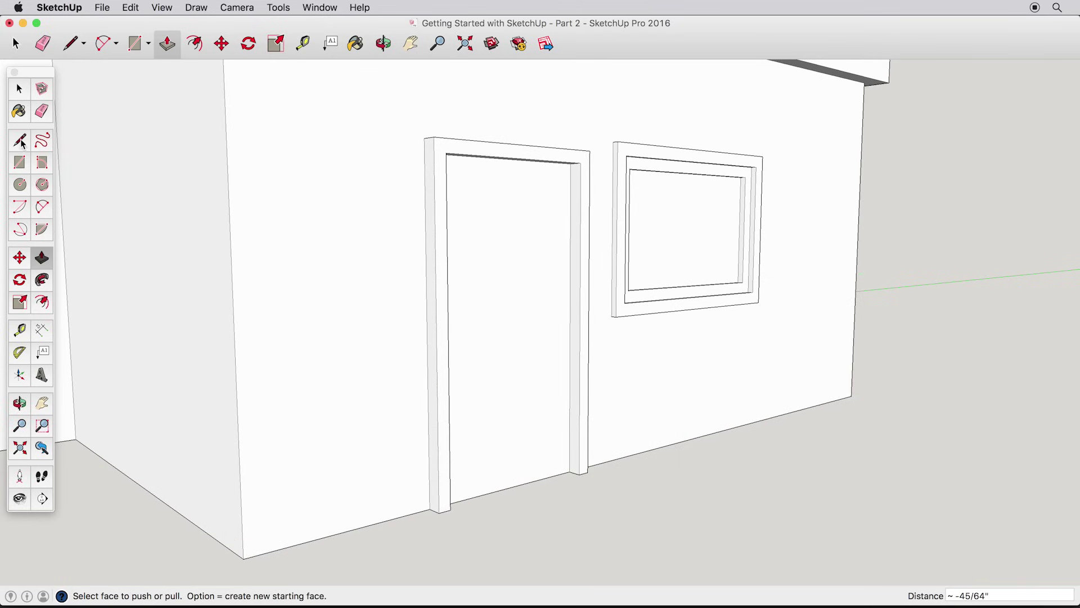
pyautogui.moveTo(421, 449); pyautogui.dragTo(513, 406, button='middle')
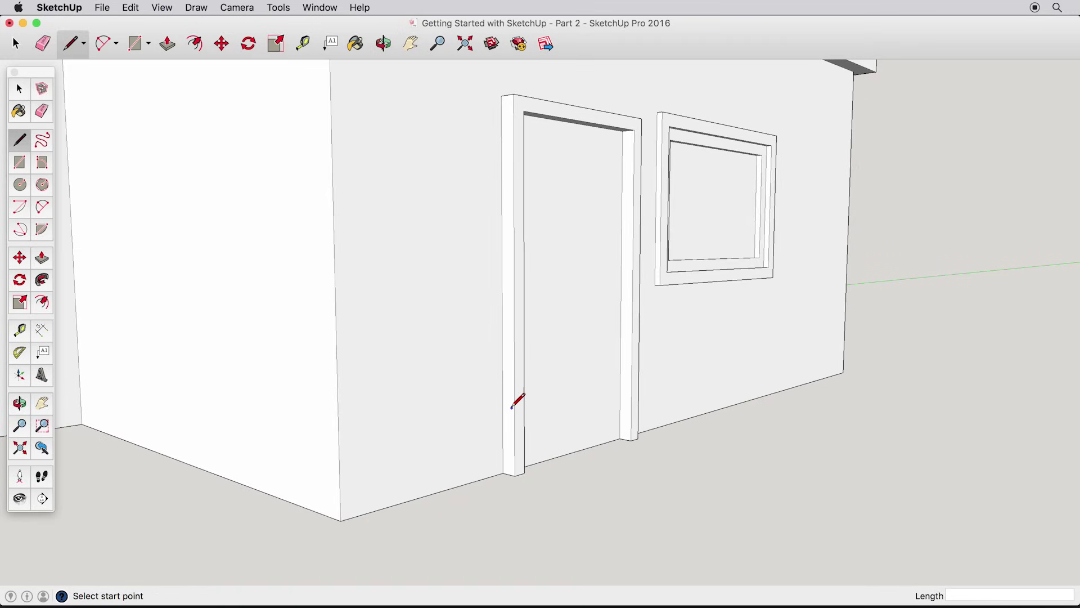
pyautogui.scroll(3, 505, 410)
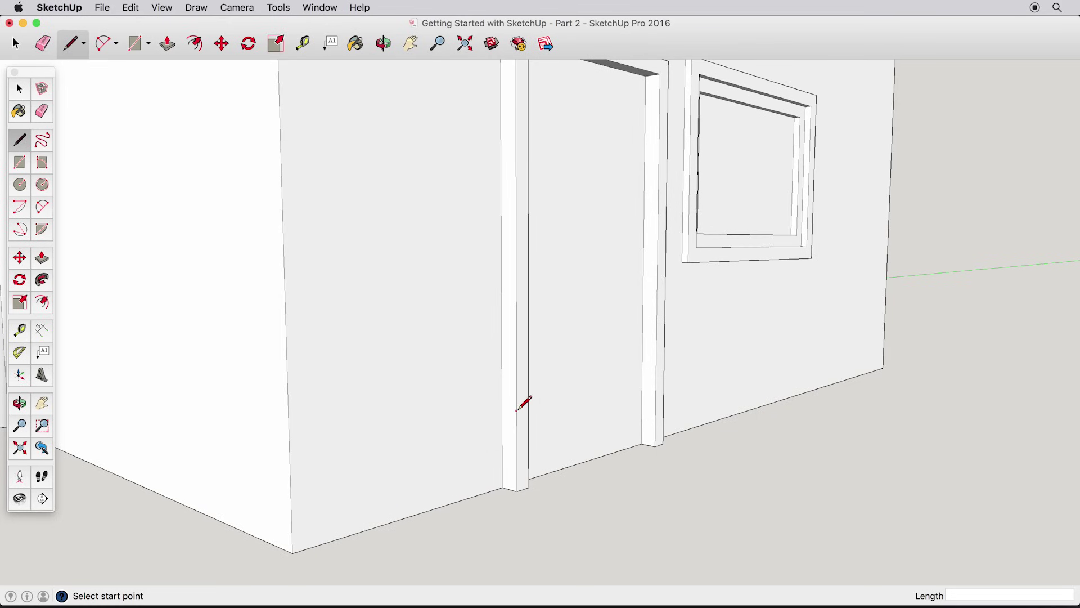
pyautogui.click(517, 410)
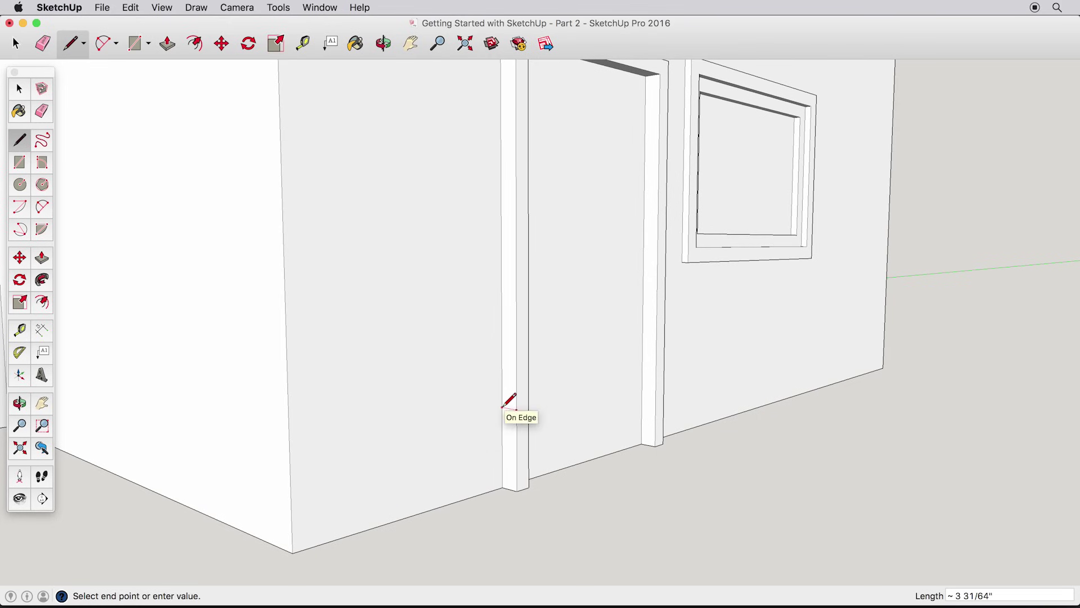
pyautogui.click(502, 410)
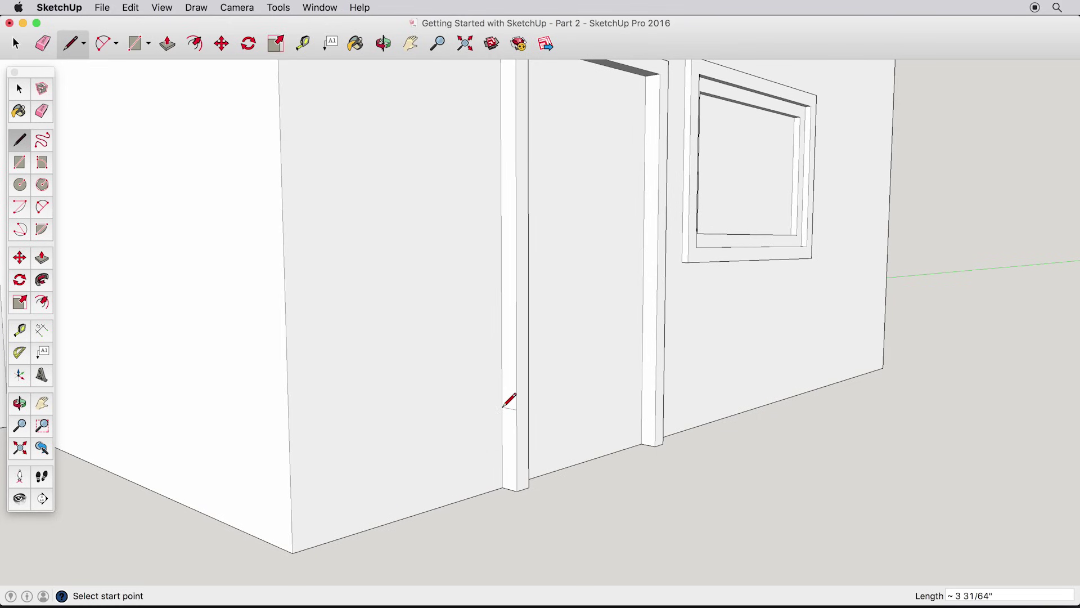
# - Try pulling the lower part of the door frame's side face about 41 37/64" along the wall to the corner
pyautogui.click(42, 259)
pyautogui.moveTo(229, 355)
pyautogui.mouseDown(button='middle')
pyautogui.moveTo(543, 405)
pyautogui.moveTo(580, 397)
pyautogui.mouseUp(button='middle')
pyautogui.click(599, 393)
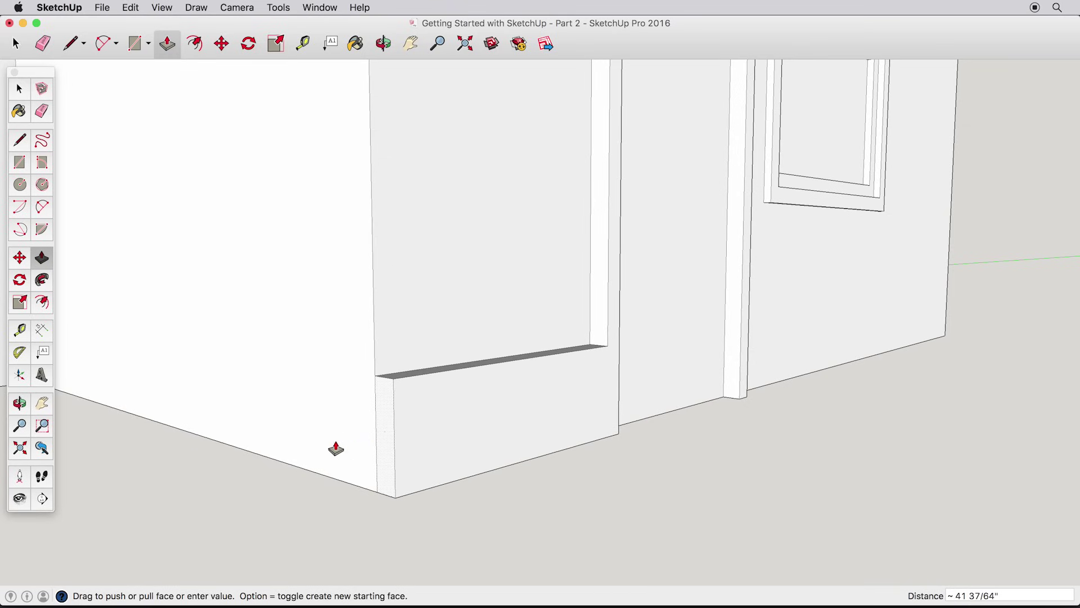
pyautogui.press('Escape')
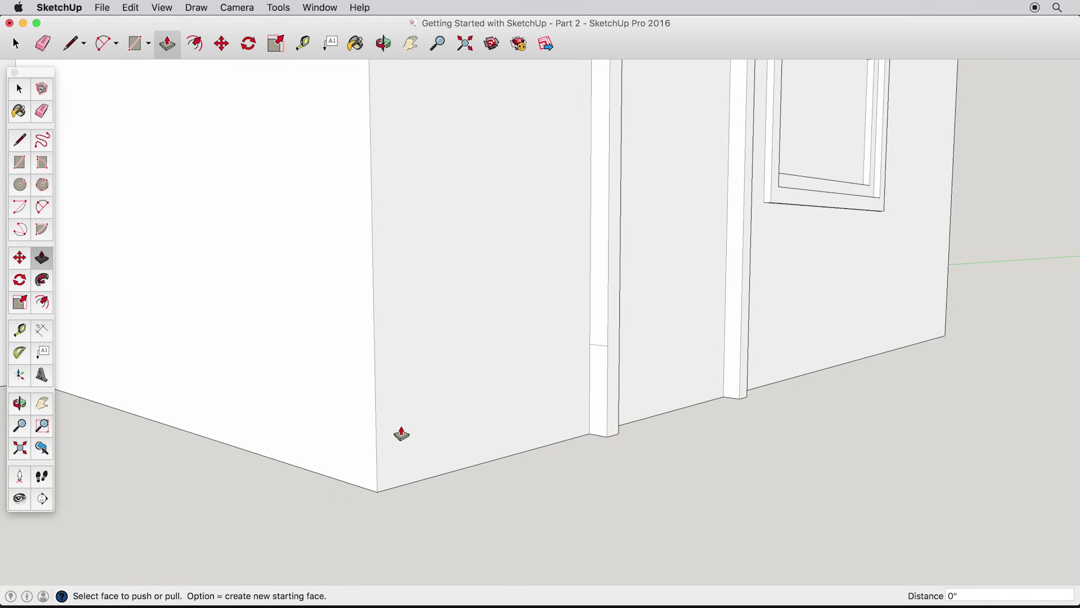
# - Try extruding the lower frame face with Follow Me around the corner along the adjacent wall's base and undo it
pyautogui.click(42, 280)
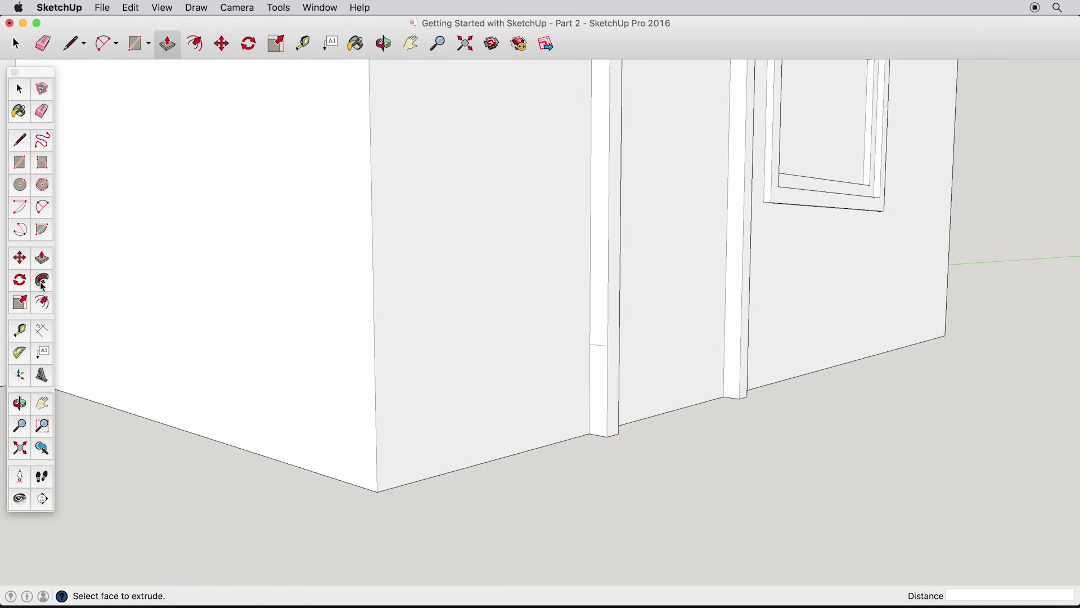
pyautogui.moveTo(120, 312); pyautogui.dragTo(681, 400, button='middle')
pyautogui.moveTo(720, 393); pyautogui.dragTo(689, 409)
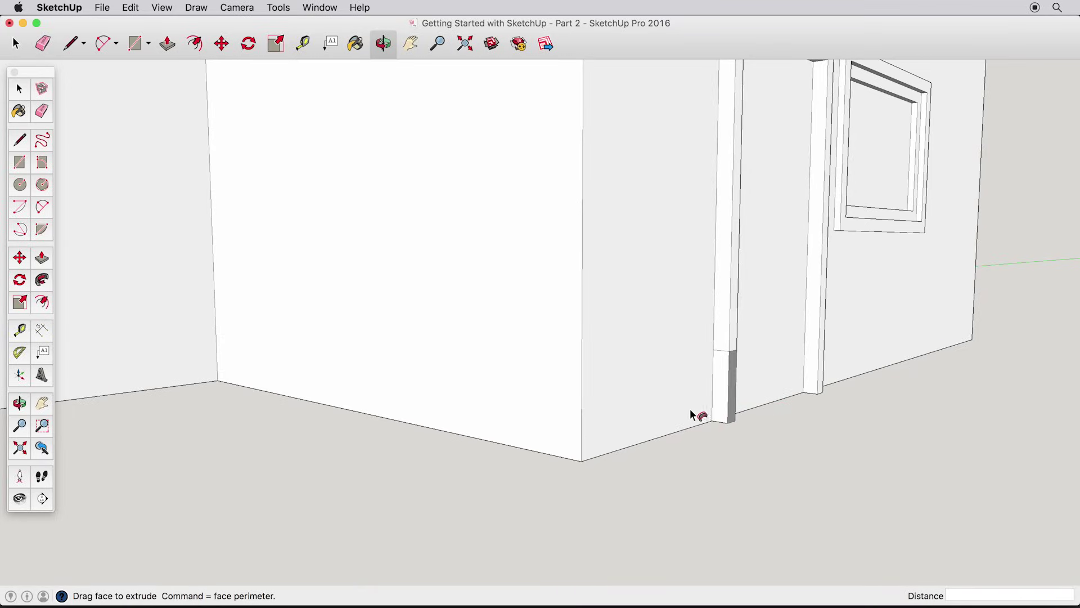
pyautogui.moveTo(625, 449); pyautogui.dragTo(218, 168)
pyautogui.moveTo(248, 229); pyautogui.dragTo(462, 349, button='middle')
pyautogui.scroll(-3, 333, 228)
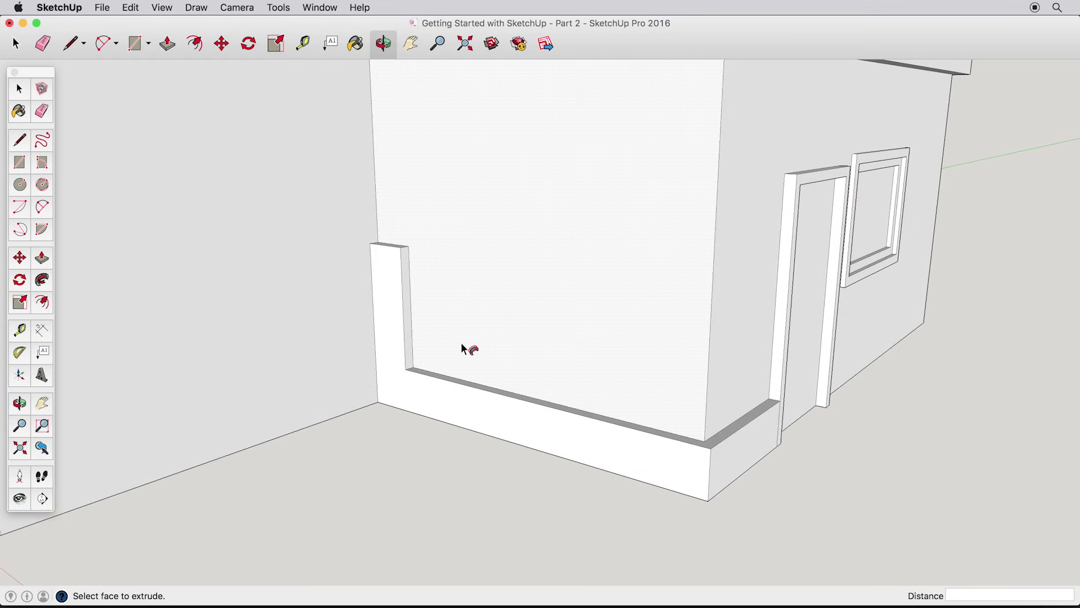
pyautogui.click(131, 7)
pyautogui.click(144, 21)
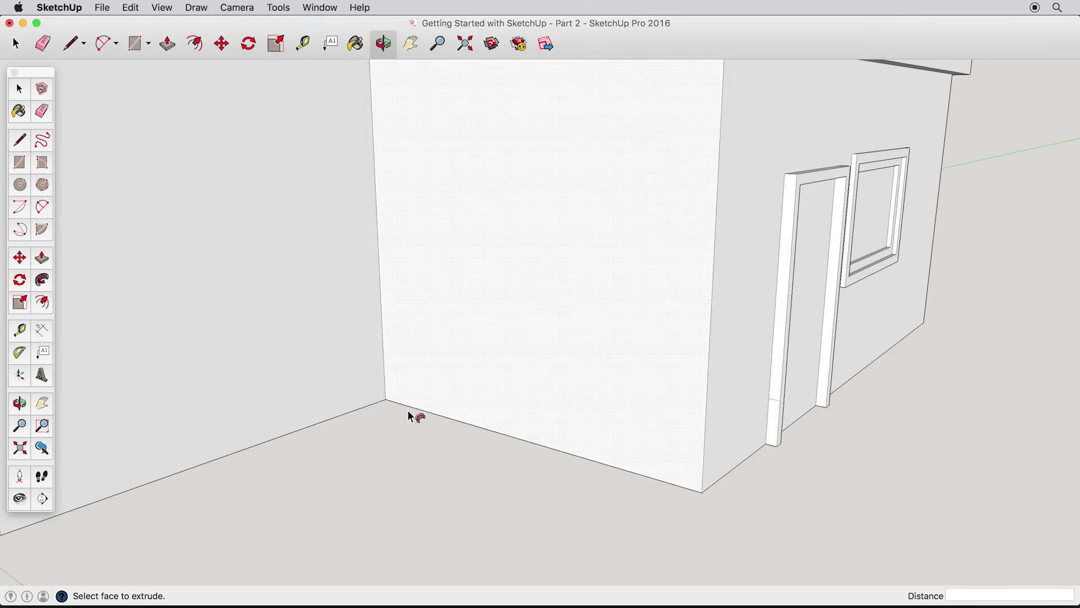
# - Extrude the lower frame face with Follow Me around the building's bottom edges to the opposite side of the door
pyautogui.moveTo(409, 413); pyautogui.dragTo(446, 261, button='middle')
pyautogui.scroll(-3, 405, 422)
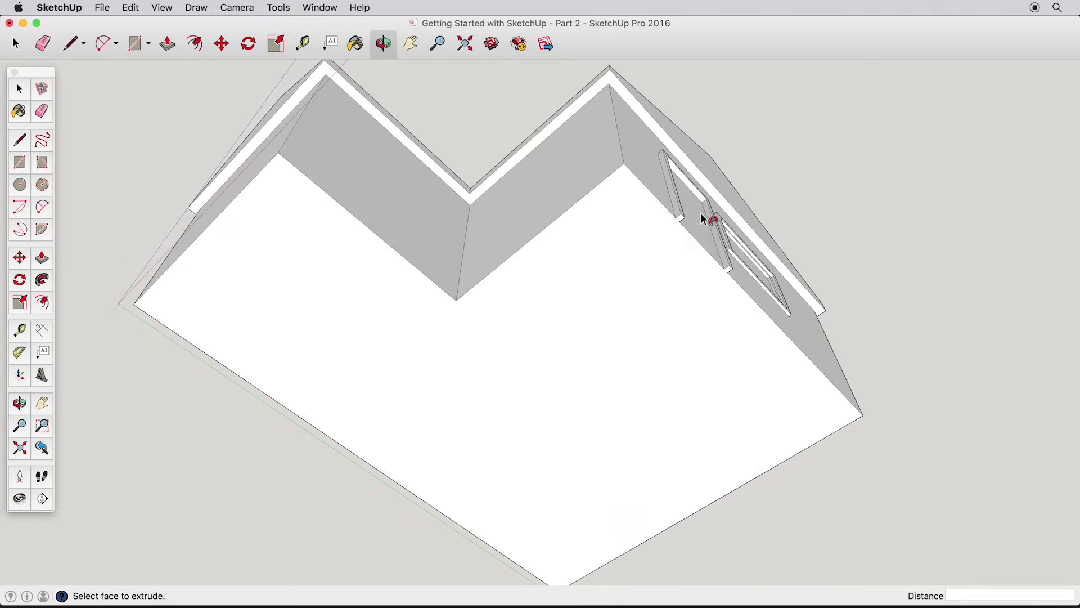
pyautogui.click(672, 210)
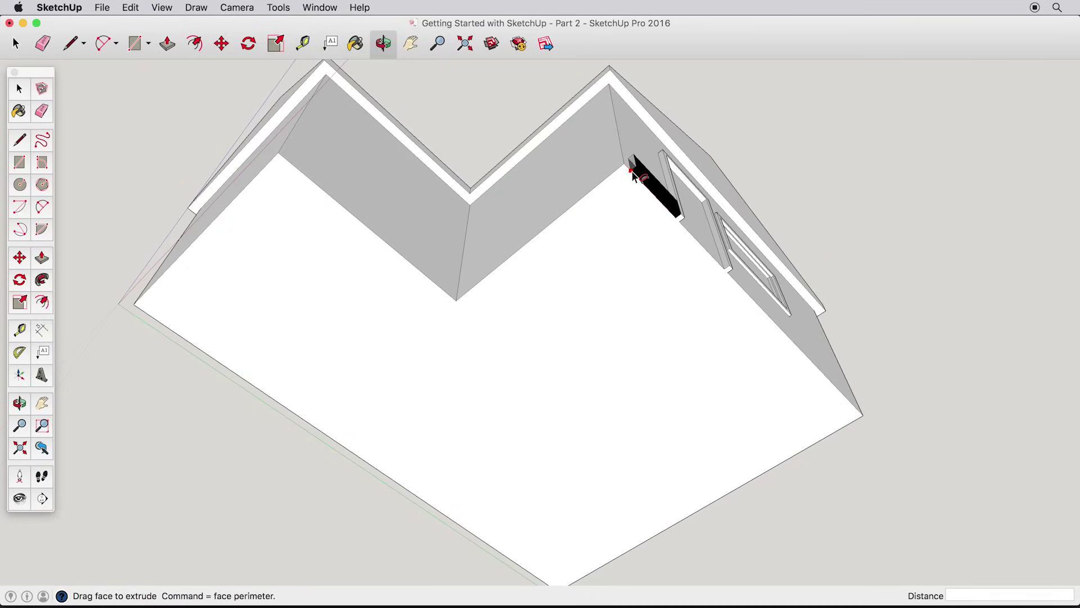
pyautogui.moveTo(633, 175); pyautogui.dragTo(731, 275)
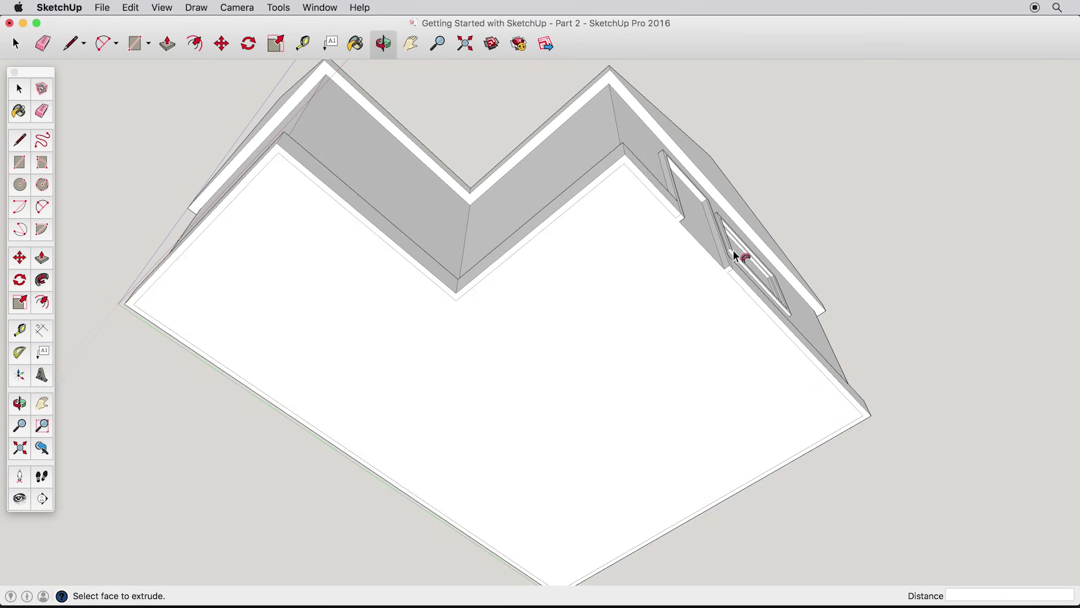
# - Undo the last Follow Me extrusion around the building's base
pyautogui.moveTo(734, 254); pyautogui.dragTo(627, 282, button='middle')
pyautogui.click(132, 7)
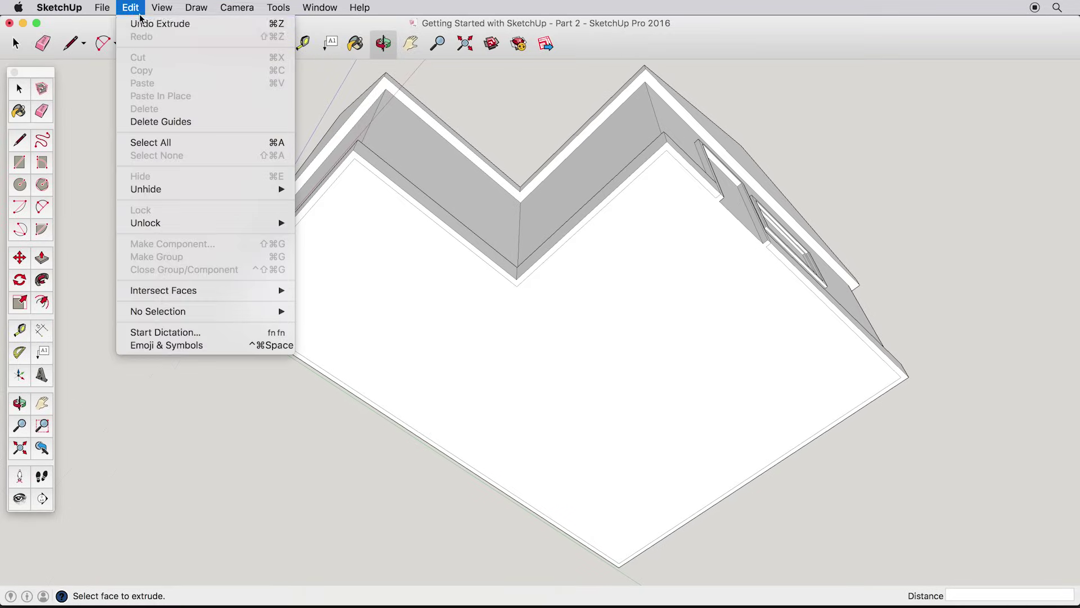
pyautogui.click(146, 24)
# - Preselect the walls' bottom edges from one side of the door around to the other and extrude the lower frame face along them with Follow Me
pyautogui.click(21, 90)
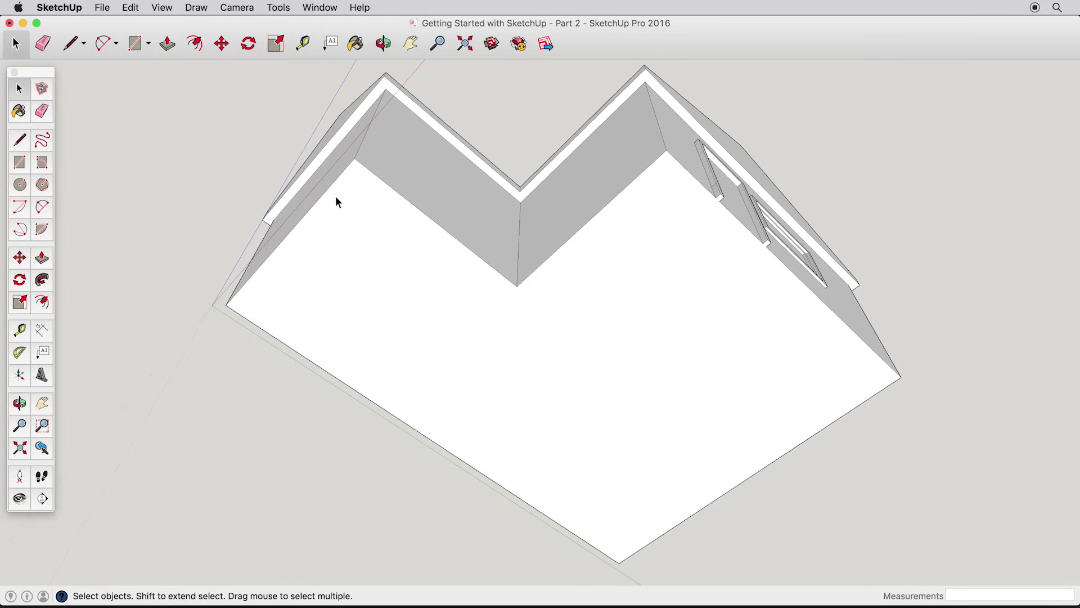
pyautogui.keyDown('shift'); pyautogui.click(654, 163); pyautogui.keyUp('shift')
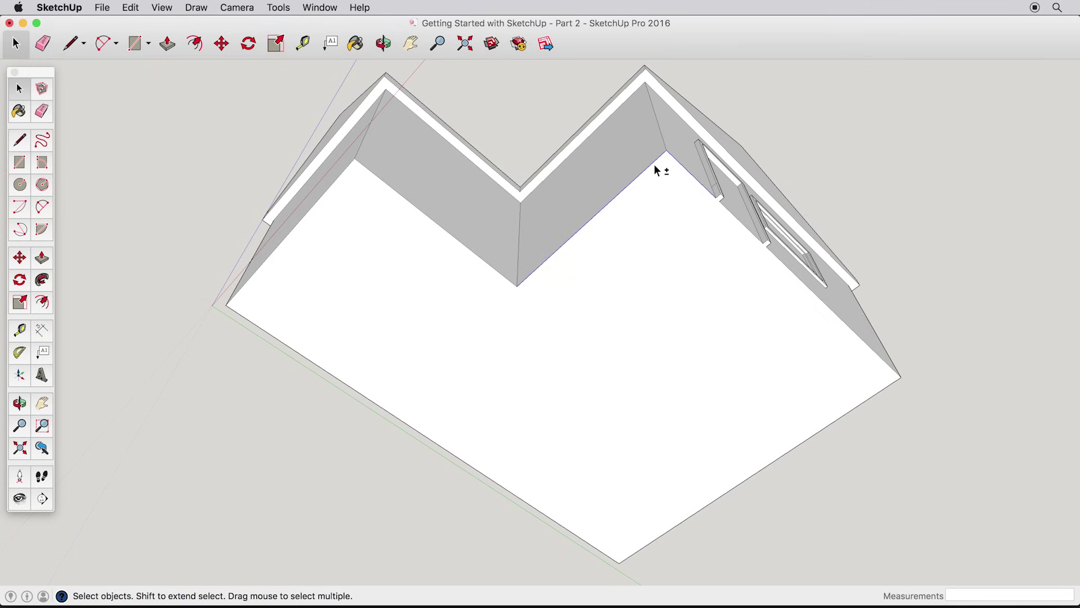
pyautogui.keyDown('shift'); pyautogui.click(451, 239); pyautogui.keyUp('shift')
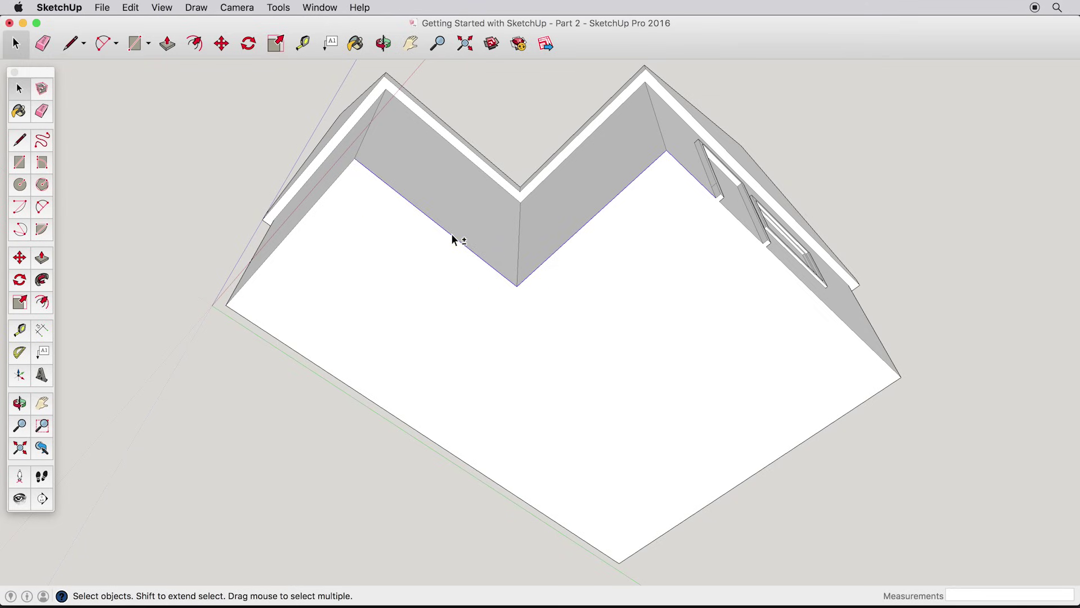
pyautogui.keyDown('shift'); pyautogui.click(336, 180); pyautogui.keyUp('shift')
pyautogui.keyDown('shift'); pyautogui.doubleClick(780, 457); pyautogui.keyUp('shift')
pyautogui.keyDown('shift'); pyautogui.click(784, 447); pyautogui.keyUp('shift')
pyautogui.keyDown('shift'); pyautogui.click(852, 330); pyautogui.keyUp('shift')
pyautogui.click(43, 279)
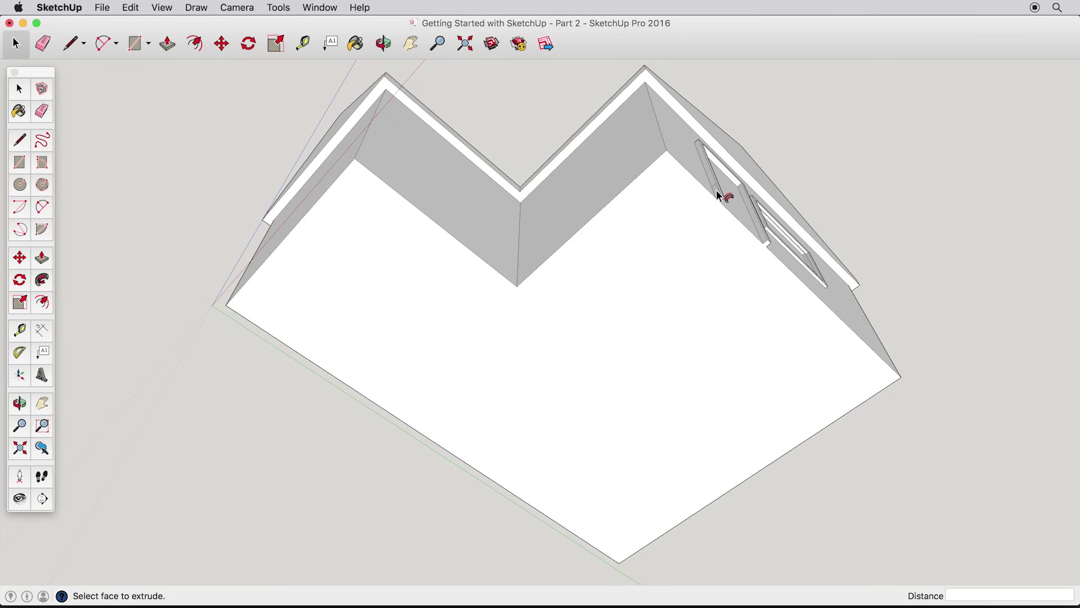
pyautogui.moveTo(717, 194); pyautogui.dragTo(590, 462, button='middle')
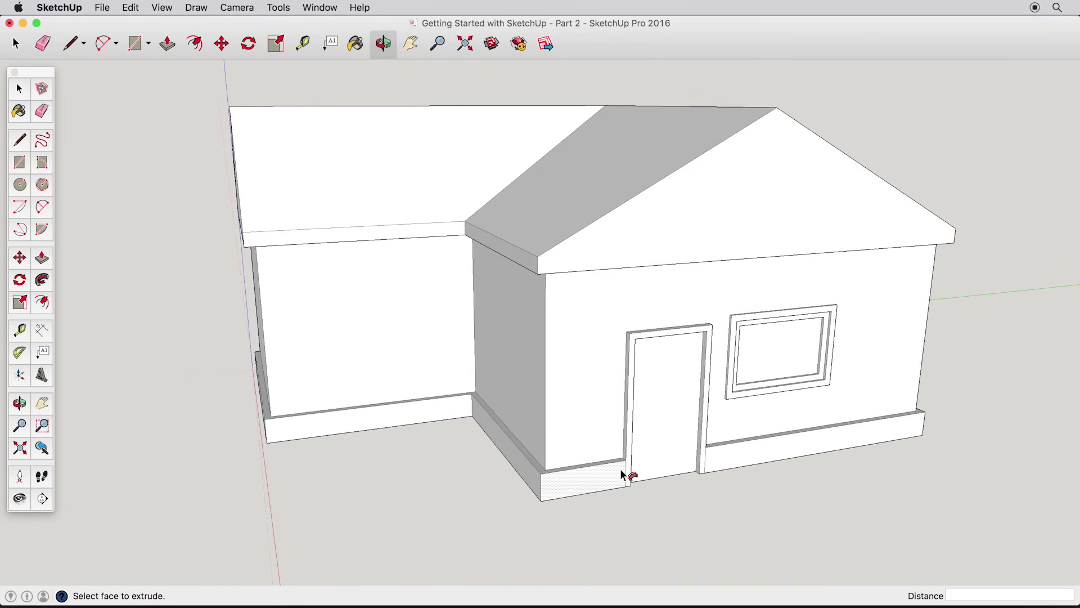
pyautogui.click(19, 89)
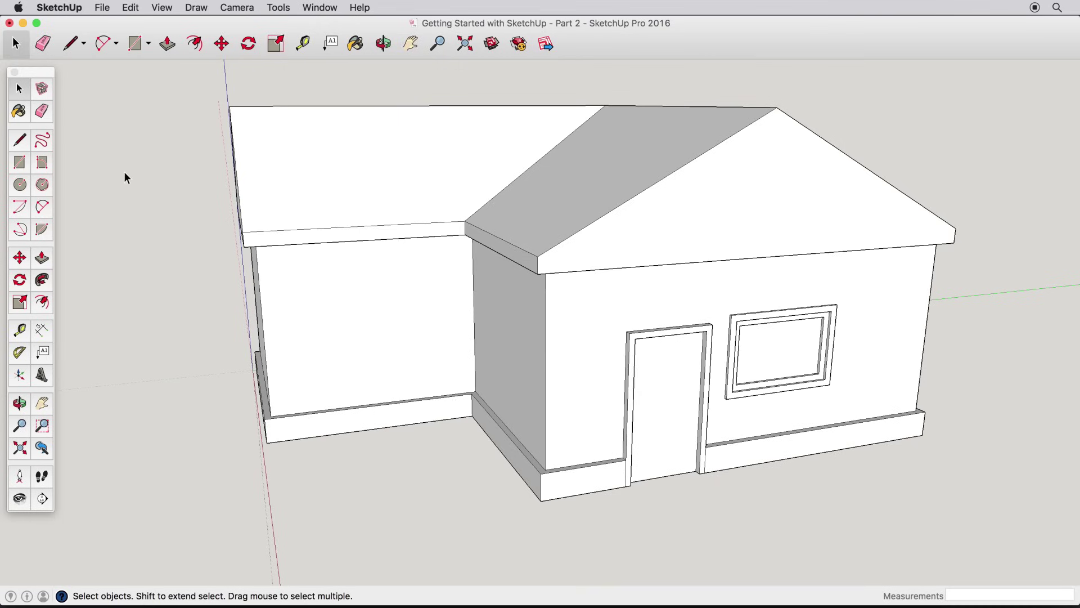
# - Draw two lines about 120" long parallel to the front gable's sloping edges and push the enclosed triangular face inward 6"
pyautogui.click(20, 140)
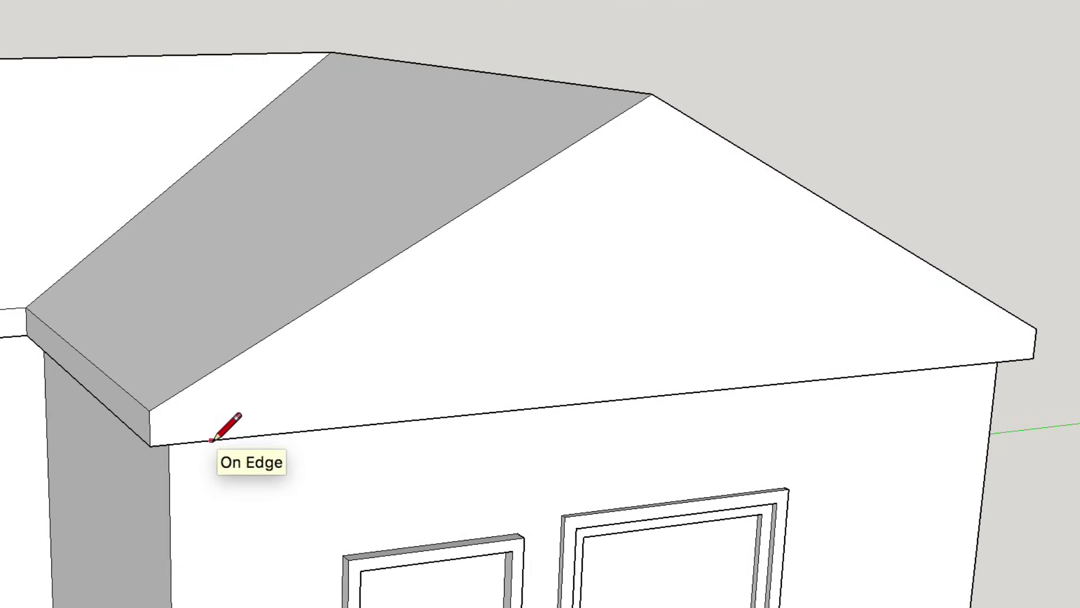
pyautogui.click(211, 440)
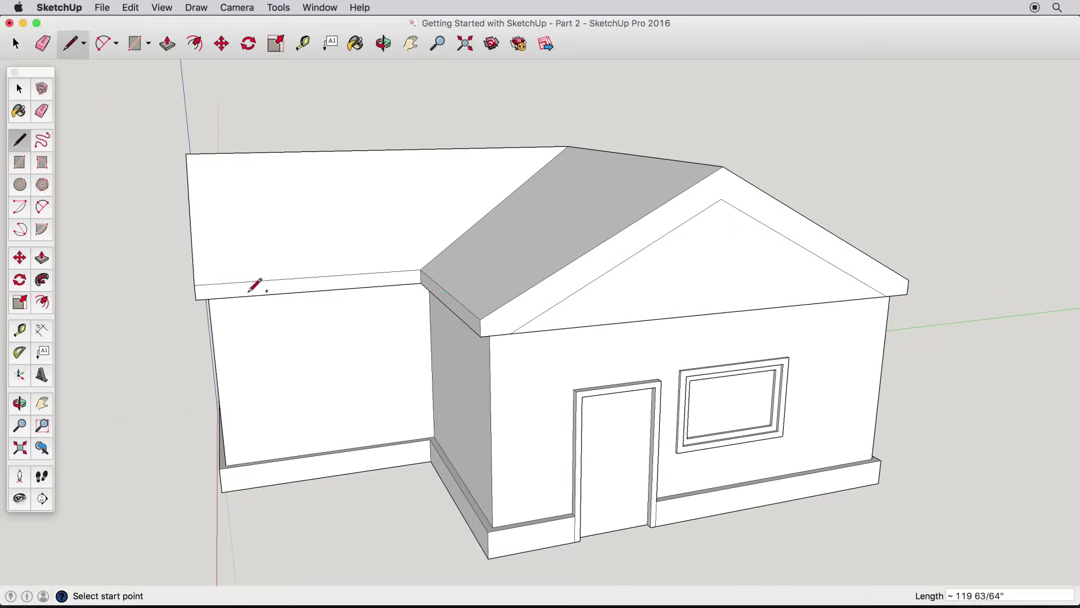
pyautogui.click(40, 263)
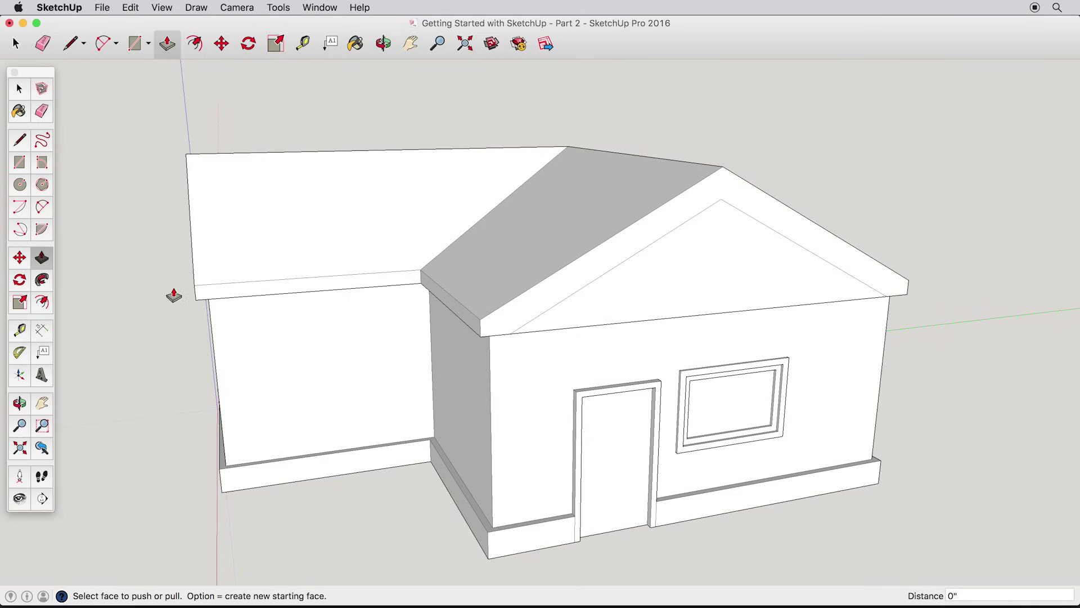
pyautogui.click(707, 290)
pyautogui.click(705, 339)
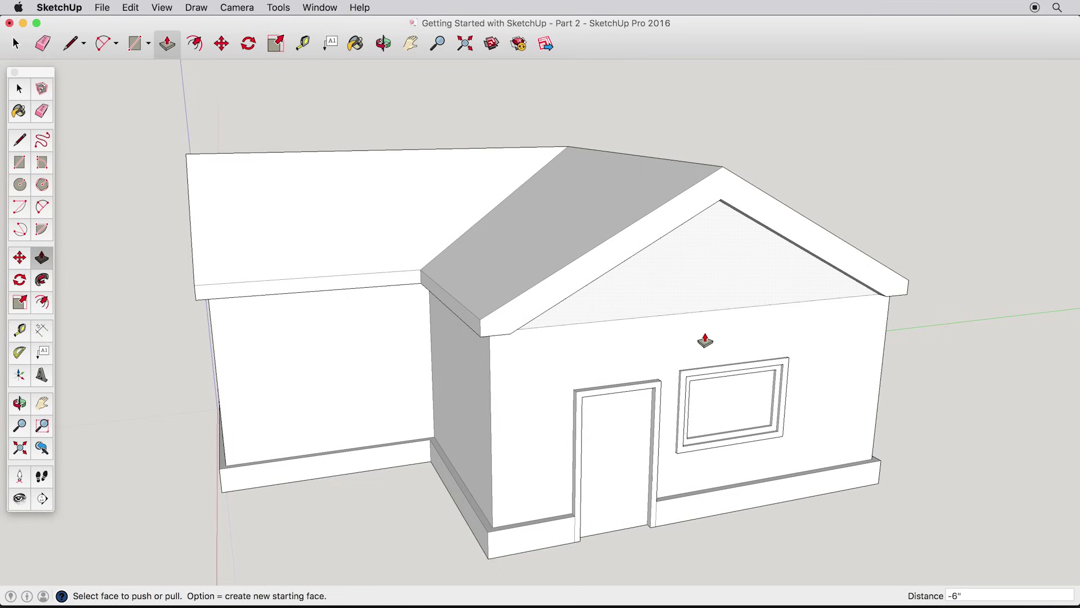